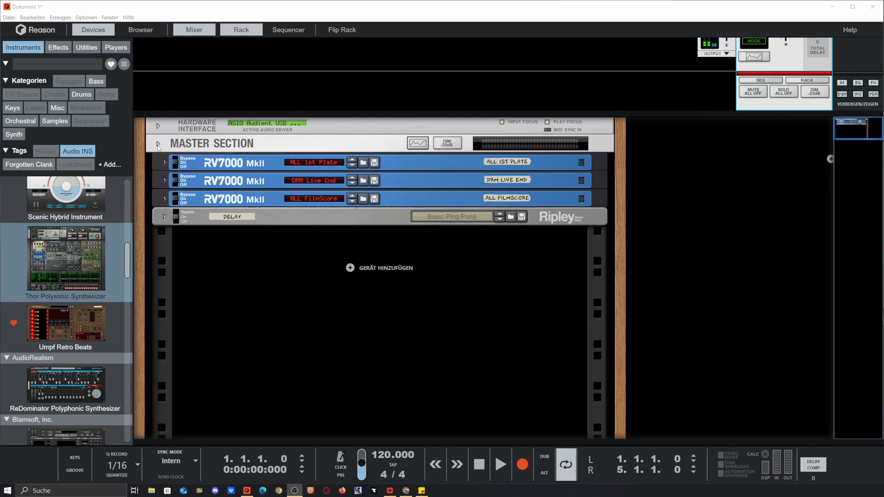
# Step: Unfold the Master Section in the rack and turn off its insert effects bypass
pyautogui.click(158, 144)
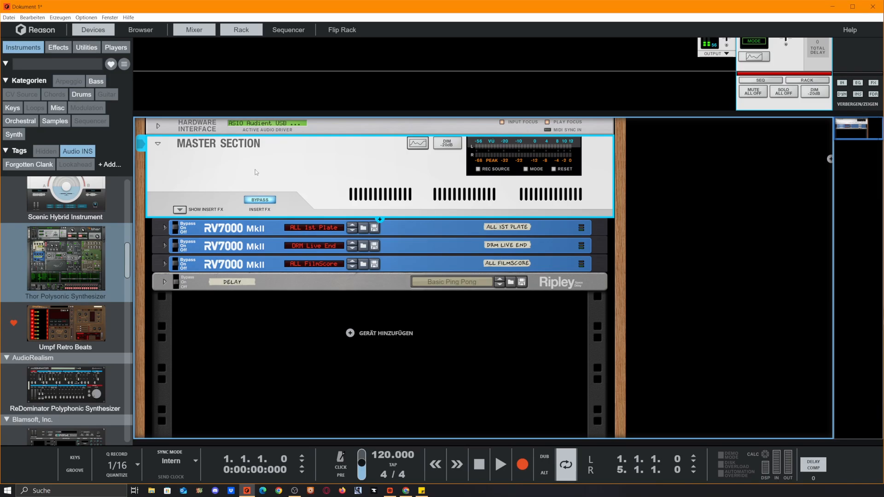
pyautogui.click(266, 200)
# Step: Show the Master Section's insert effects, examine the devices inside the Combinator, and hide the insert effects again
pyautogui.click(179, 210)
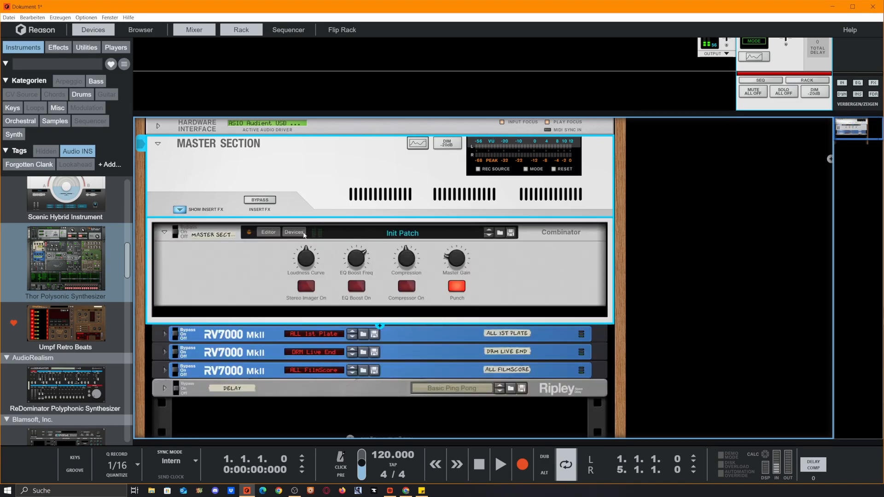
pyautogui.click(302, 233)
pyautogui.scroll(-2, 363, 290)
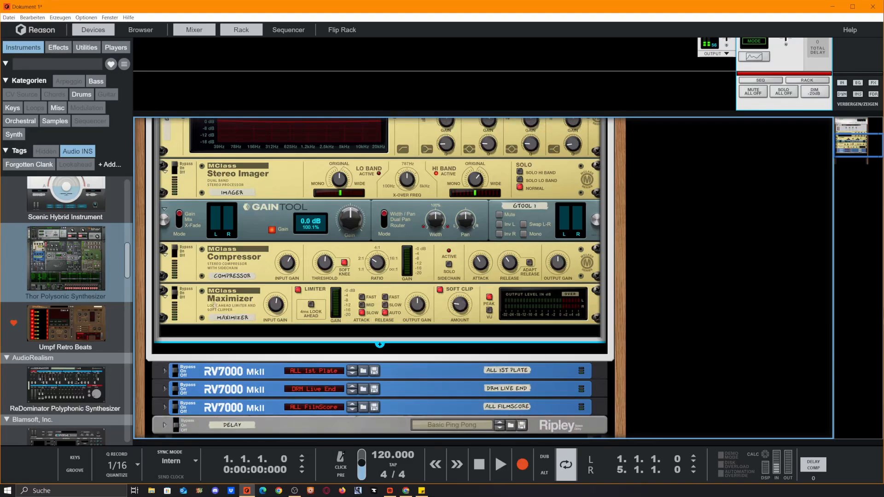
pyautogui.scroll(3, 293, 283)
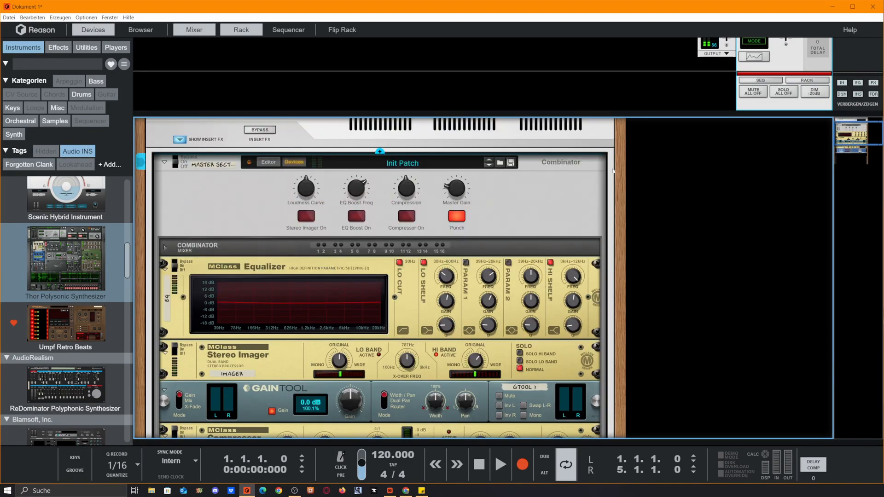
pyautogui.scroll(1, 232, 168)
pyautogui.scroll(1, 232, 167)
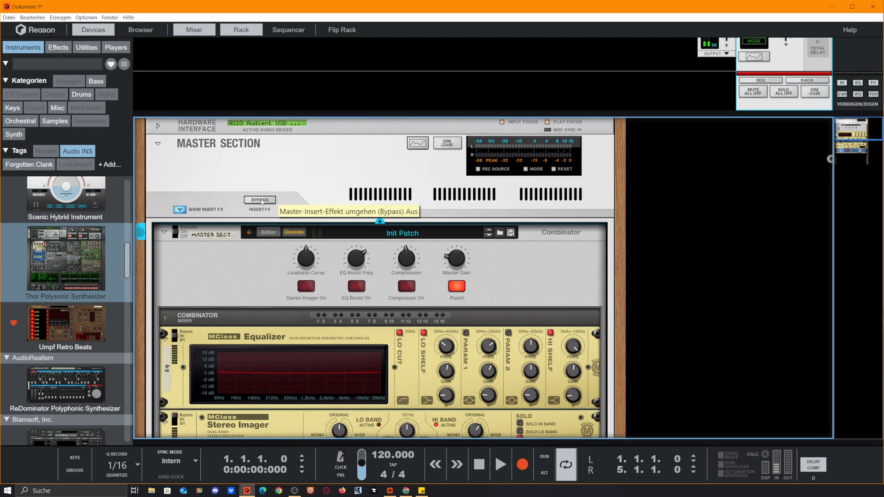
pyautogui.click(178, 211)
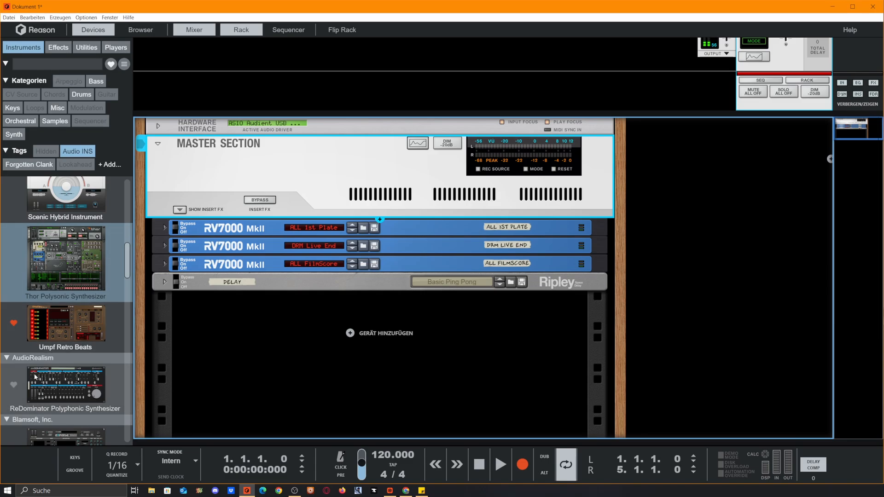
# Step: Add a Complex-1 Modular Synthesizer below the existing rack devices and load the patch B&A Generative Style 2 -Peff
pyautogui.scroll(9, 46, 377)
pyautogui.moveTo(66, 223); pyautogui.dragTo(450, 376)
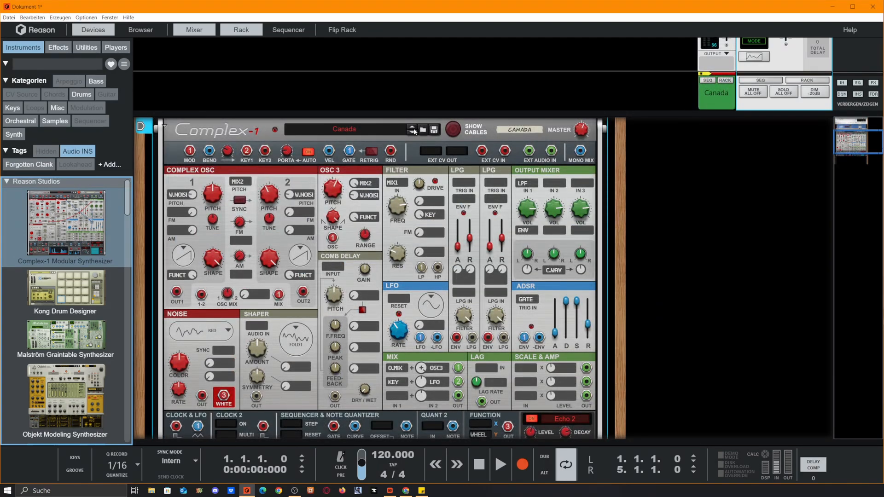
pyautogui.click(423, 131)
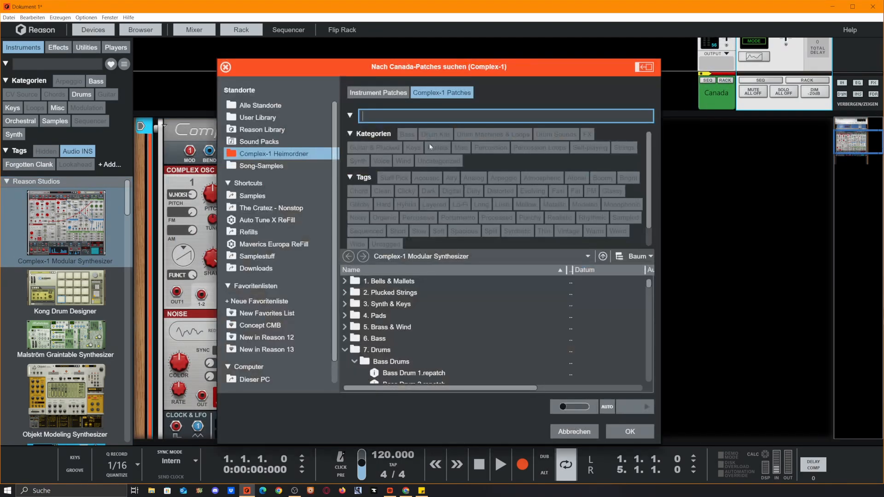
pyautogui.scroll(-4, 381, 347)
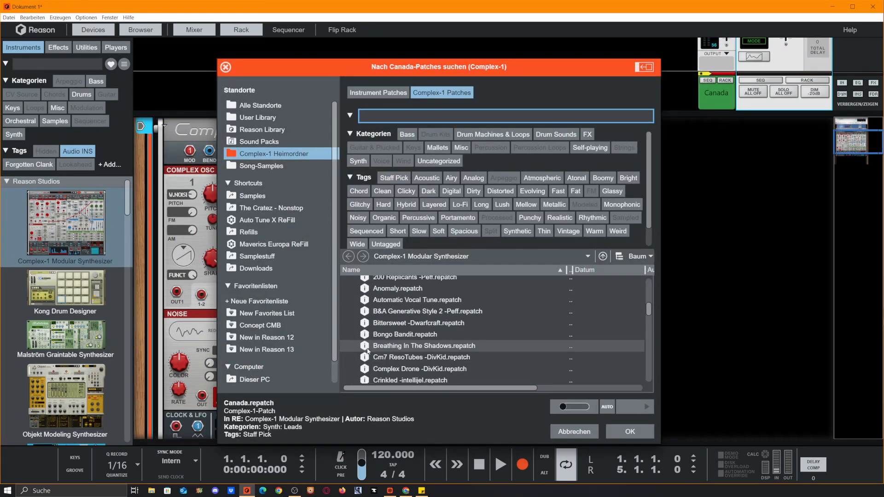
pyautogui.scroll(2, 377, 343)
pyautogui.scroll(-2, 395, 342)
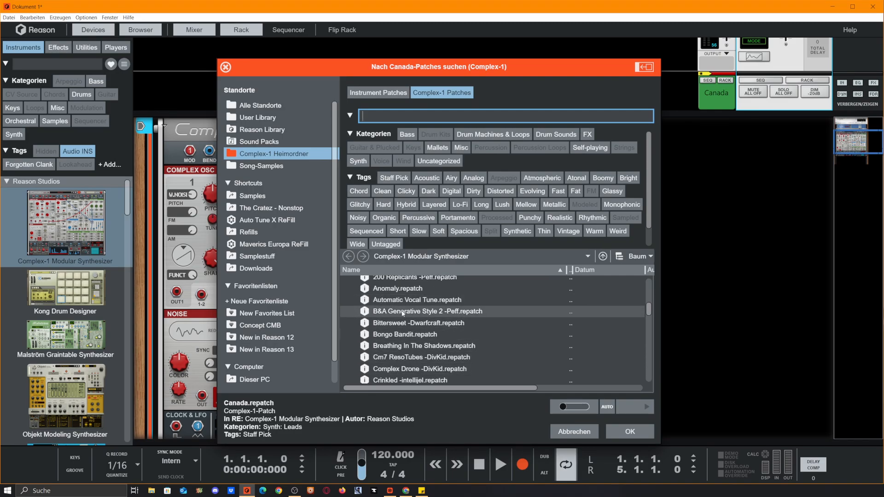
pyautogui.doubleClick(403, 313)
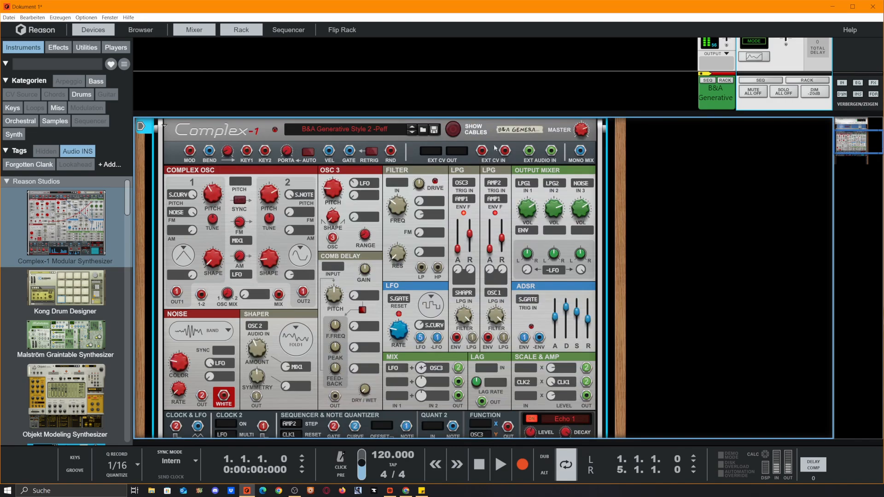
# Step: Mute the Complex-1's mix channel and unmute it again
pyautogui.scroll(3, 263, 185)
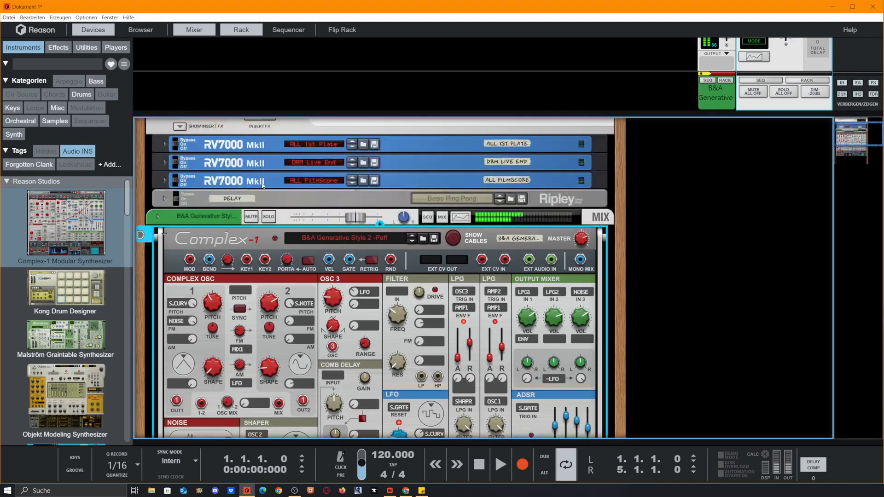
pyautogui.click(252, 218)
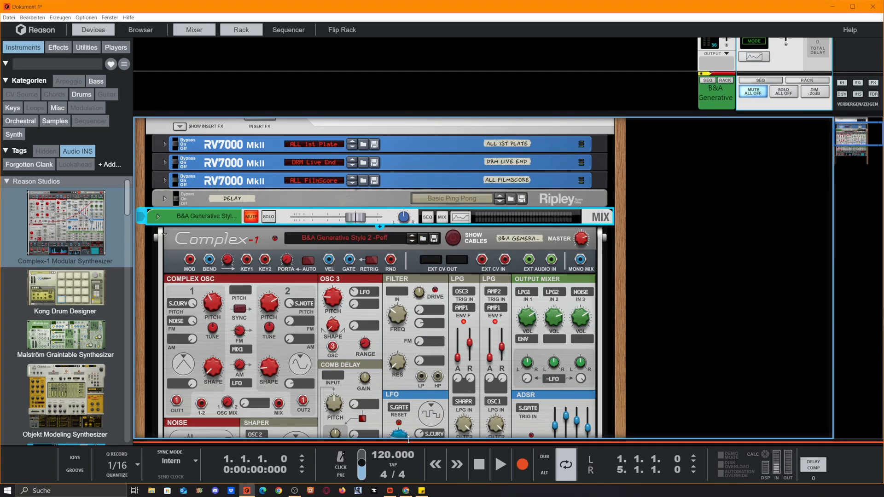
pyautogui.moveTo(433, 442)
pyautogui.mouseDown()
pyautogui.moveTo(433, 190)
pyautogui.moveTo(419, 258)
pyautogui.moveTo(426, 445)
pyautogui.mouseUp()
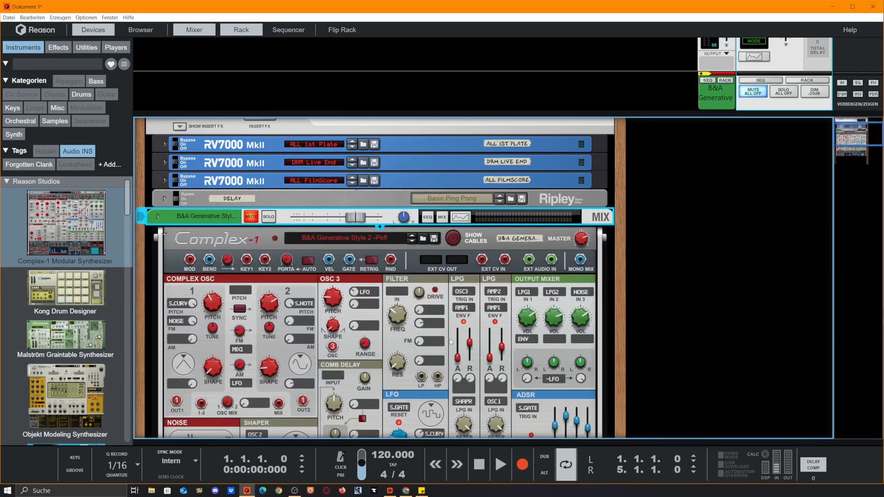
pyautogui.click(251, 217)
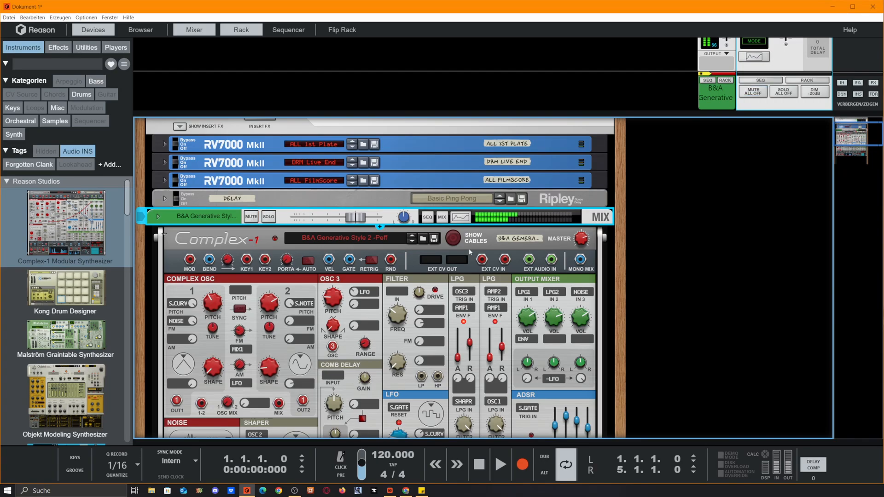
# Step: Advance the Complex-1 two patches to Bongo Bandit and mute its mix channel
pyautogui.click(412, 245)
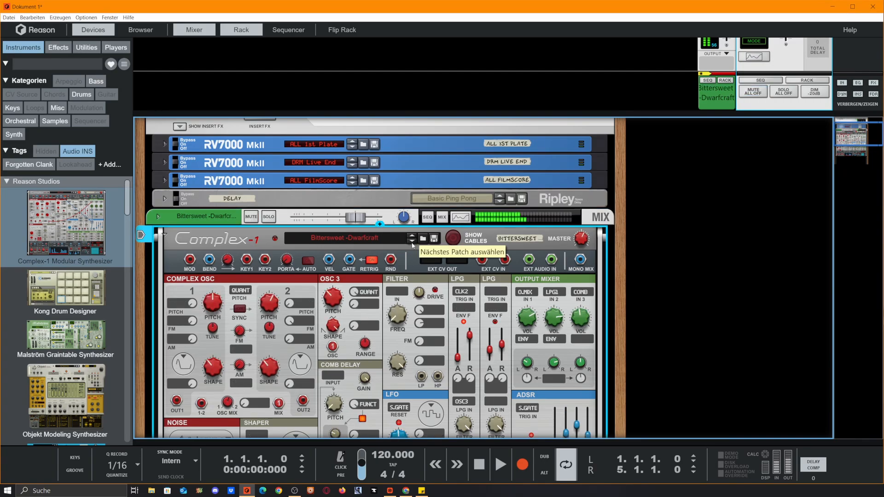
pyautogui.click(412, 245)
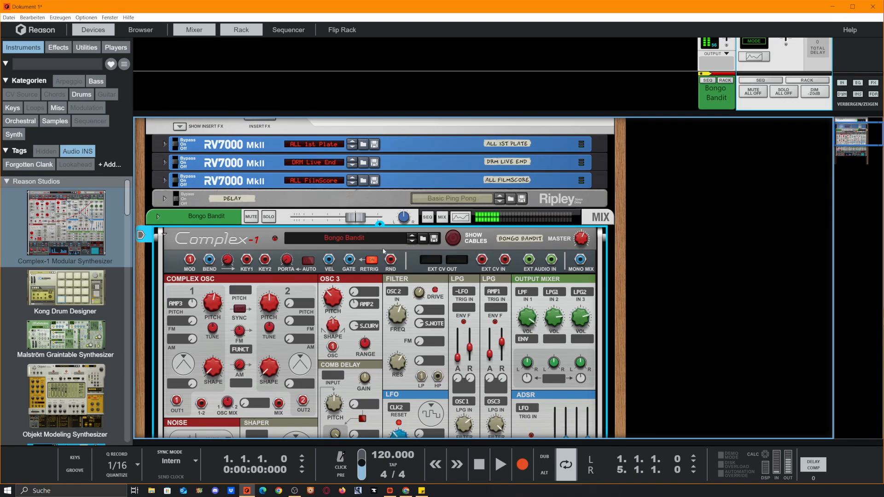
pyautogui.click(251, 217)
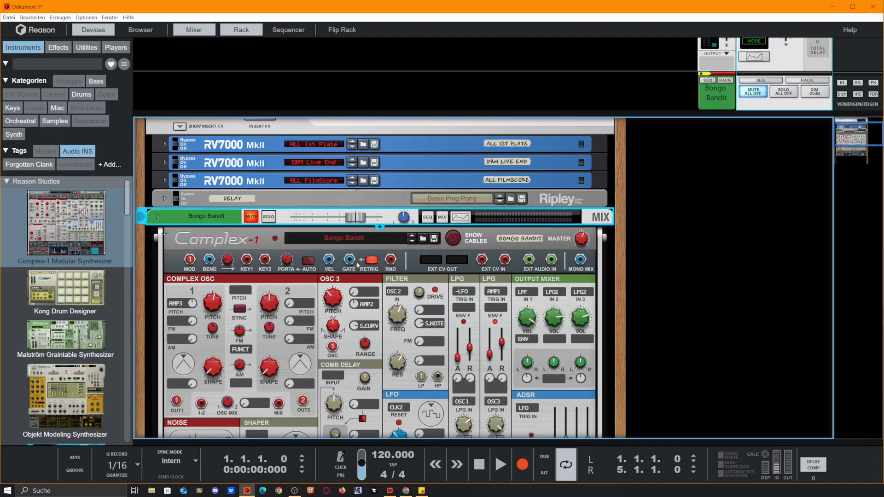
pyautogui.scroll(-2, 357, 265)
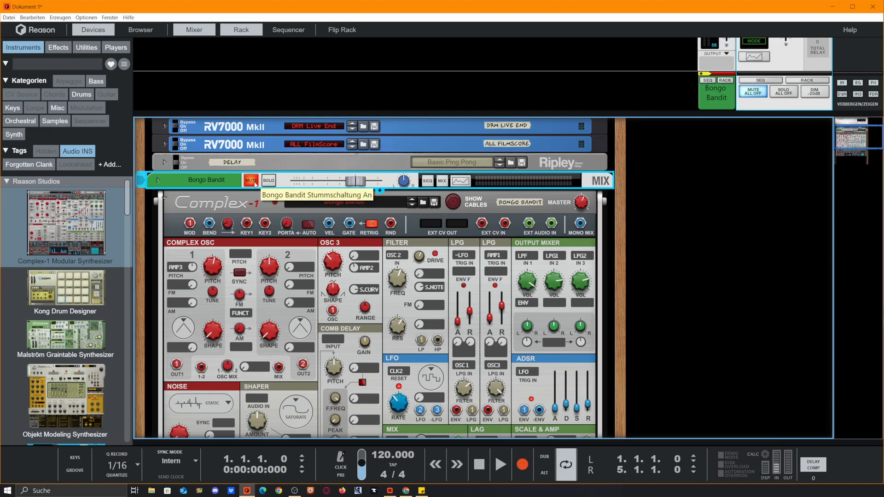
pyautogui.click(251, 181)
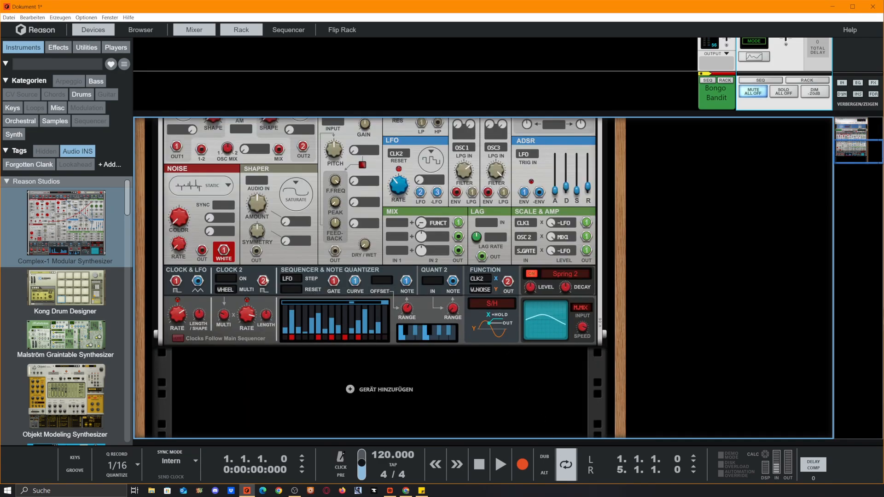
# Step: Add an Objekt Modeling Synthesizer to the rack below the Complex-1
pyautogui.scroll(2, 331, 283)
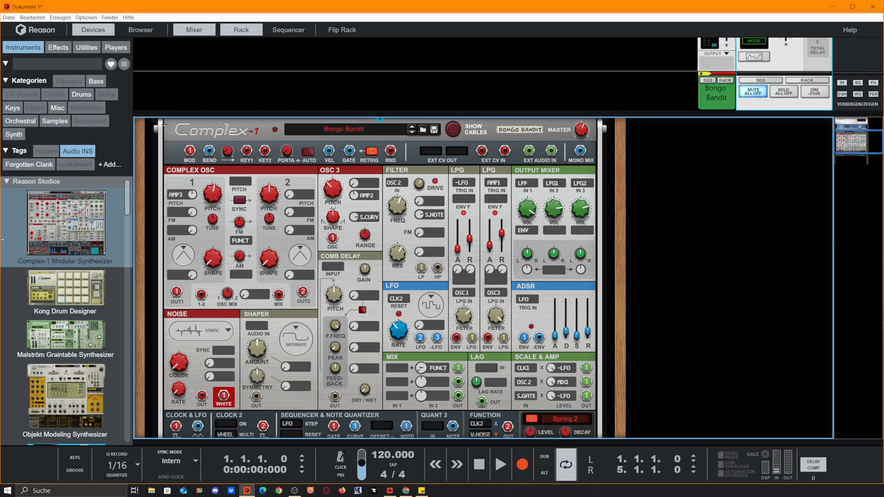
pyautogui.scroll(-5, 71, 202)
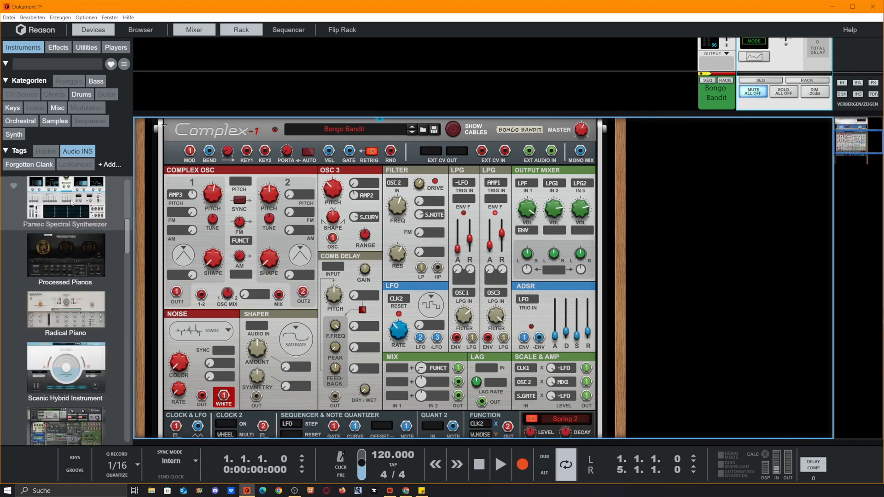
pyautogui.scroll(4, 72, 202)
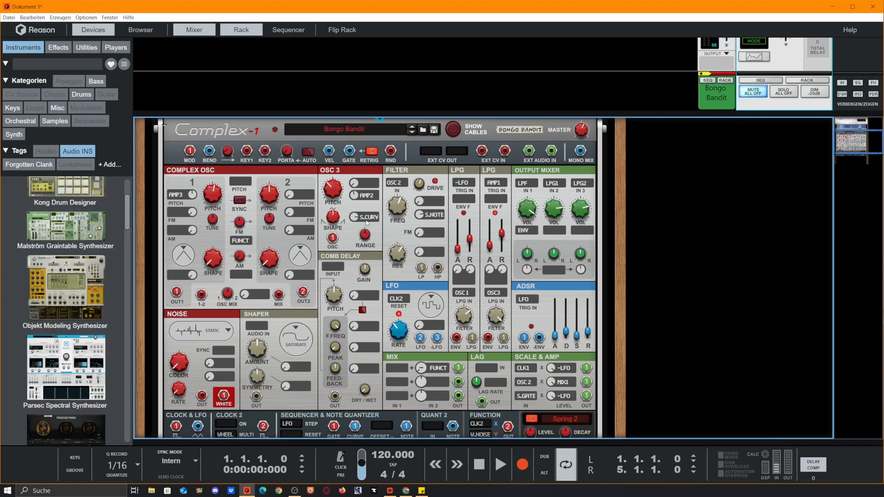
pyautogui.scroll(-3, 367, 223)
pyautogui.scroll(-2, 52, 221)
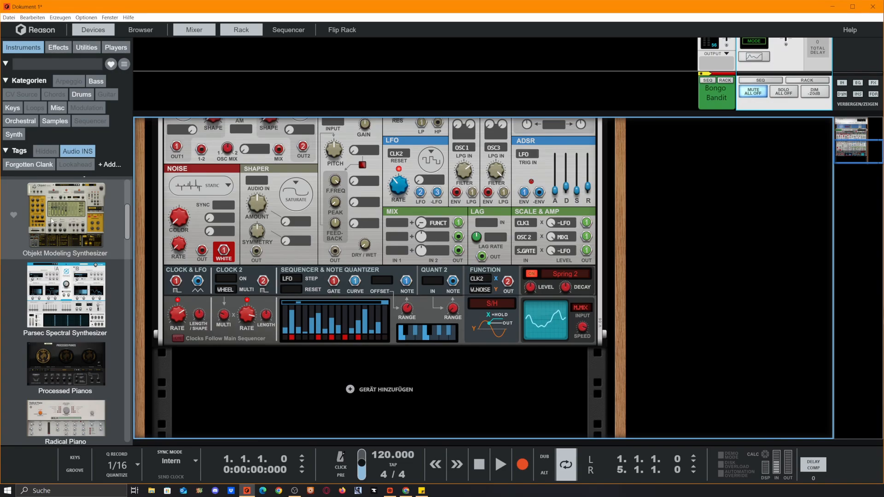
pyautogui.moveTo(52, 221); pyautogui.dragTo(502, 375)
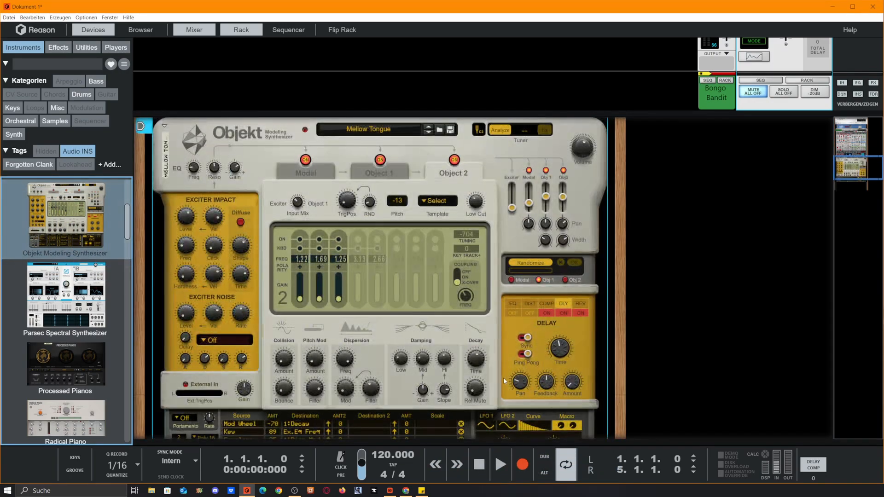
# Step: Flip the rack to its rear and move the mix channel cables from the Complex-1's Master Out to the Objekt's Output
pyautogui.scroll(3, 644, 320)
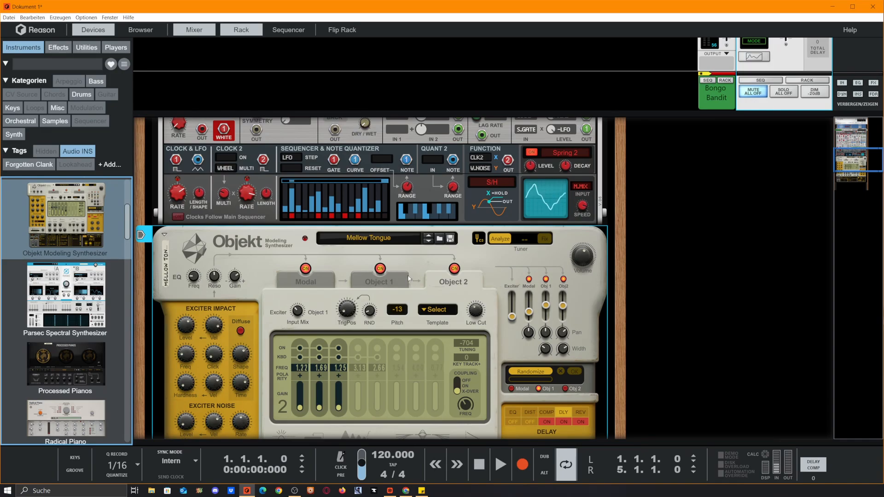
pyautogui.press('Tab')
pyautogui.scroll(5, 518, 205)
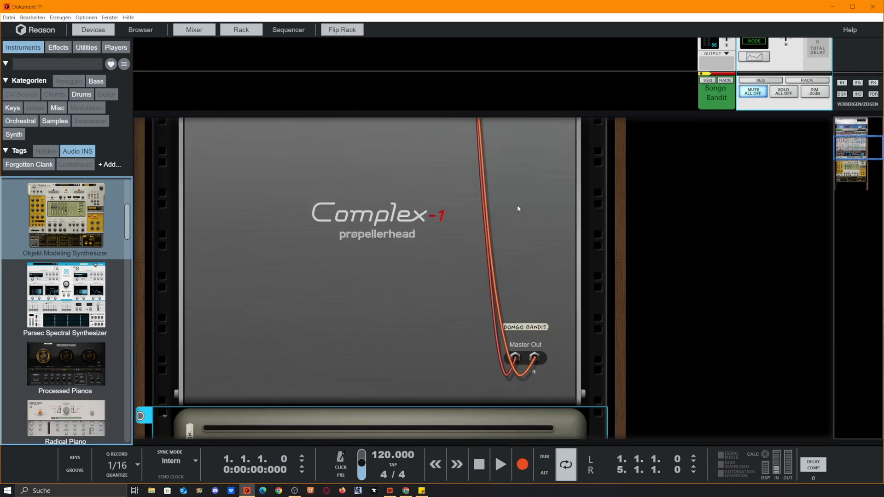
pyautogui.scroll(-5, 518, 205)
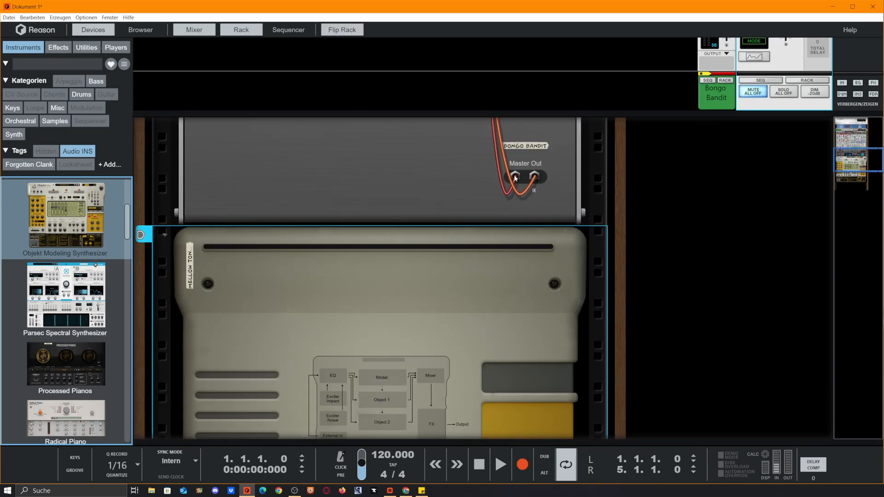
pyautogui.scroll(-2, 515, 184)
pyautogui.moveTo(515, 176); pyautogui.dragTo(519, 271)
pyautogui.scroll(2, 490, 239)
pyautogui.scroll(-3, 536, 221)
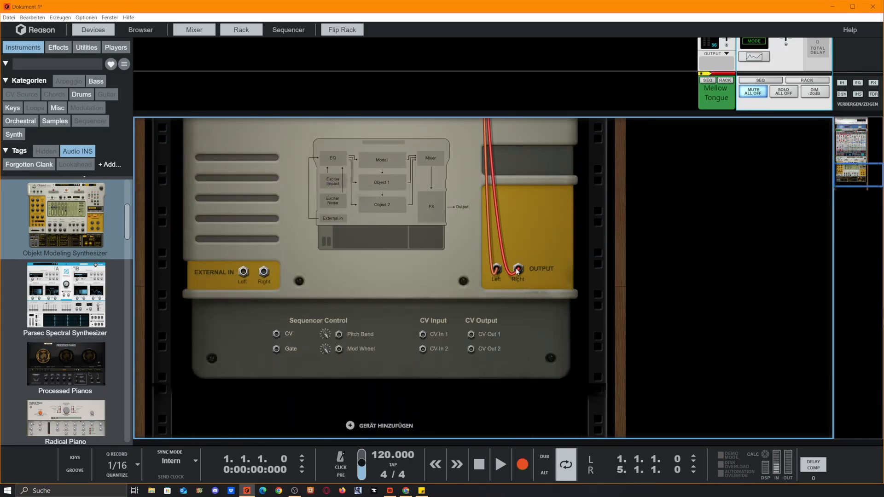
# Step: Cable the Complex-1's Master Out L and R to the Objekt's External In and flip the rack back to its front
pyautogui.scroll(3, 517, 253)
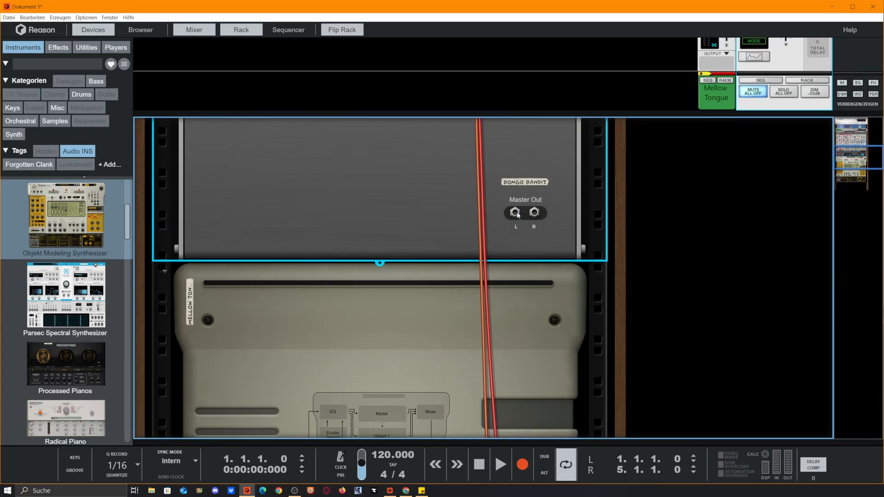
pyautogui.moveTo(516, 213); pyautogui.dragTo(244, 350)
pyautogui.scroll(-3, 534, 211)
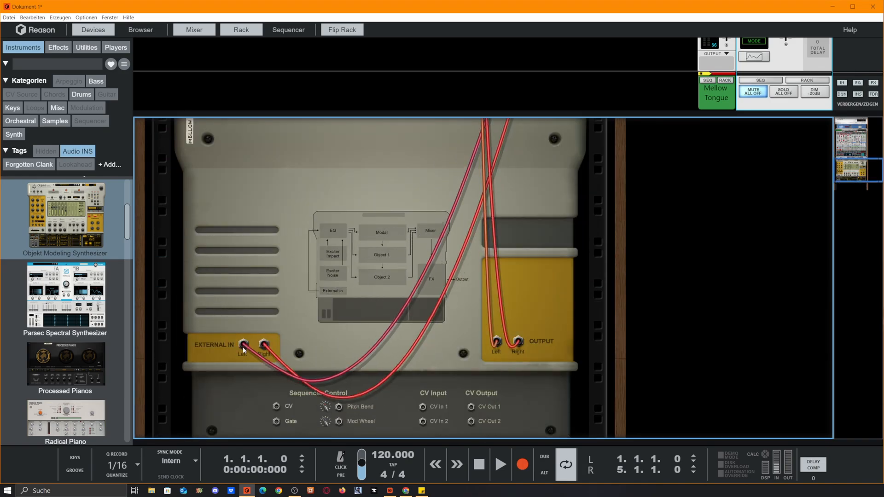
pyautogui.press('Tab')
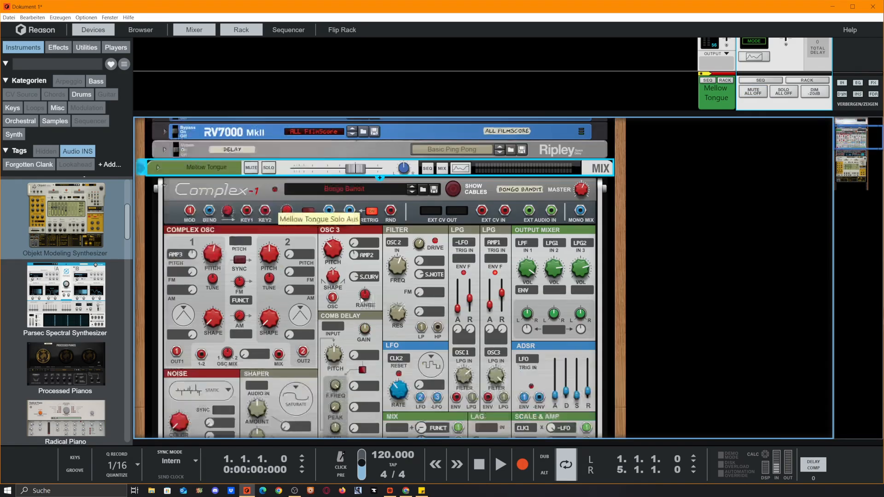
# Step: Open the Objekt's patch browser and audition the BD Synth patch from the Bass Drums folder
pyautogui.scroll(-10, 362, 300)
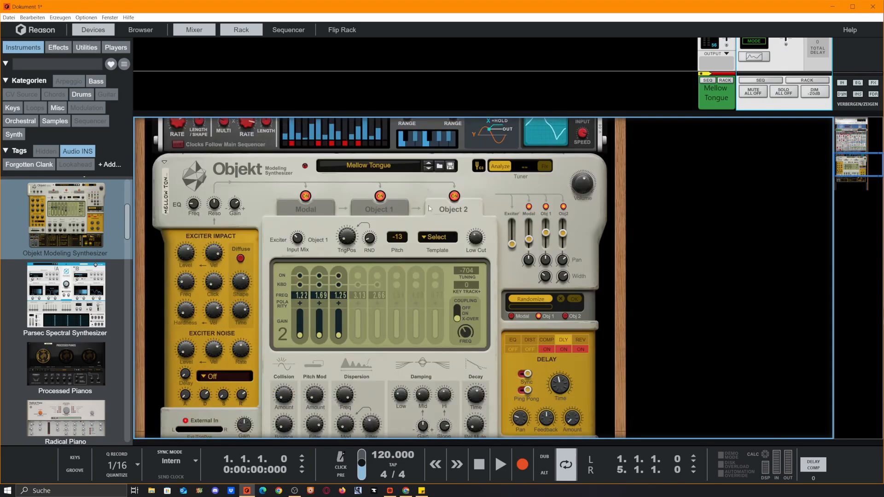
pyautogui.click(439, 167)
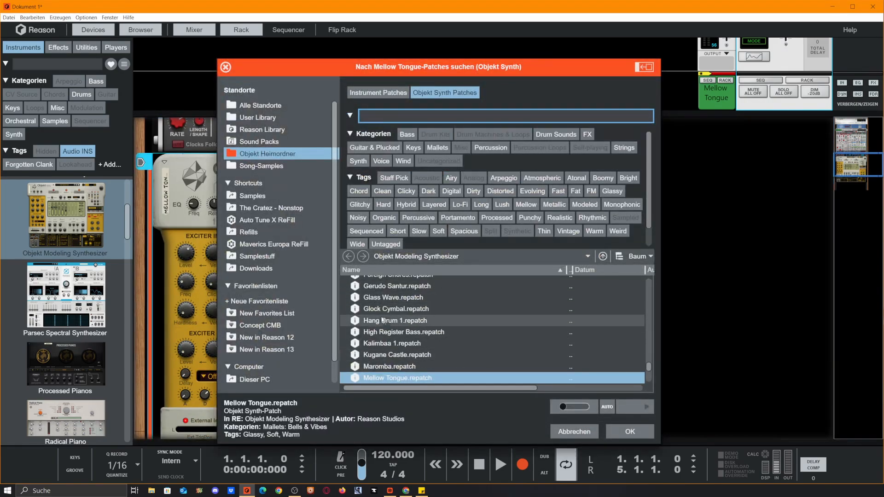
pyautogui.scroll(15, 383, 321)
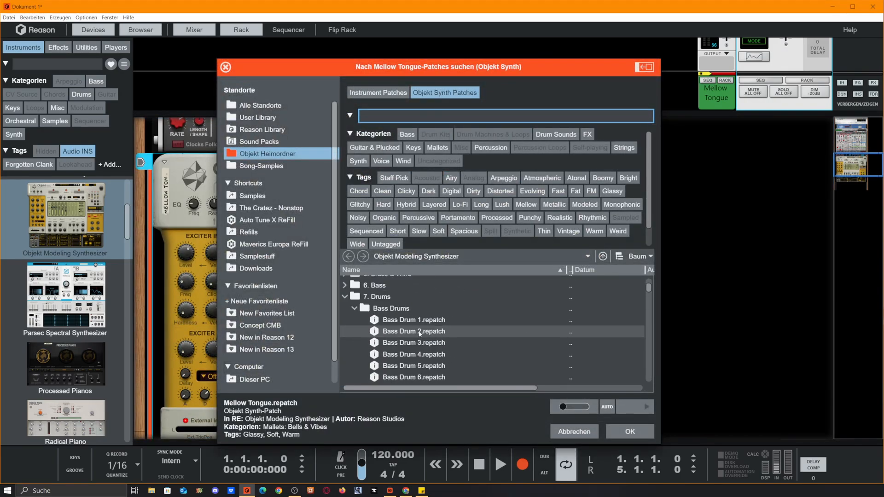
pyautogui.scroll(2, 419, 333)
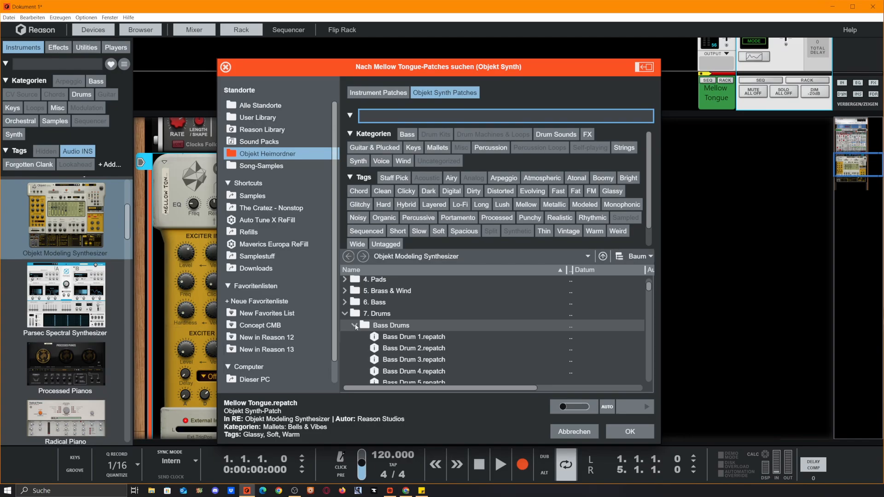
pyautogui.scroll(-3, 368, 329)
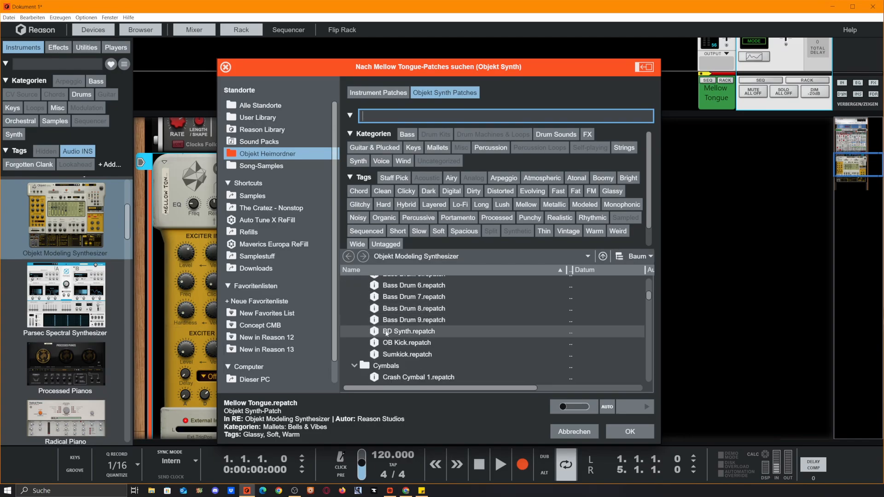
pyautogui.click(398, 336)
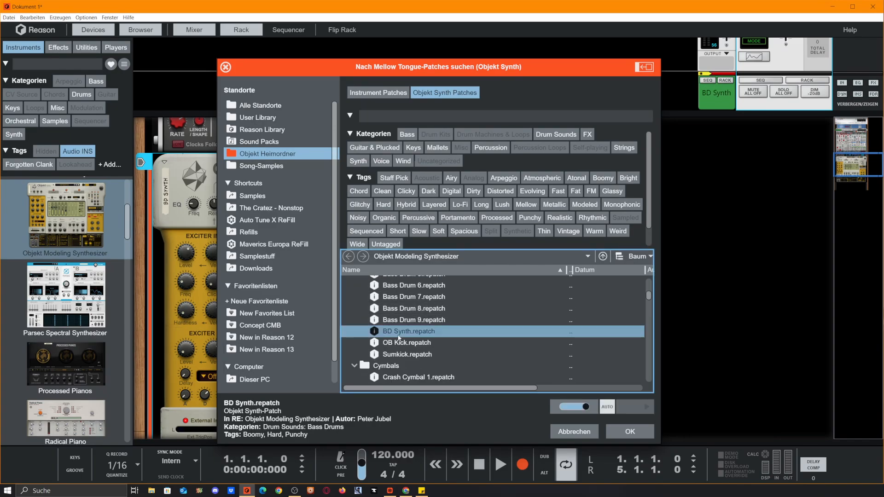
# Step: Audition the Crash Cymbal 2, Crash Cymbal 5 and Crash Cymbal Gated patches in the Cymbals folder
pyautogui.click(409, 354)
pyautogui.scroll(-3, 410, 355)
pyautogui.click(409, 353)
pyautogui.scroll(-1, 407, 352)
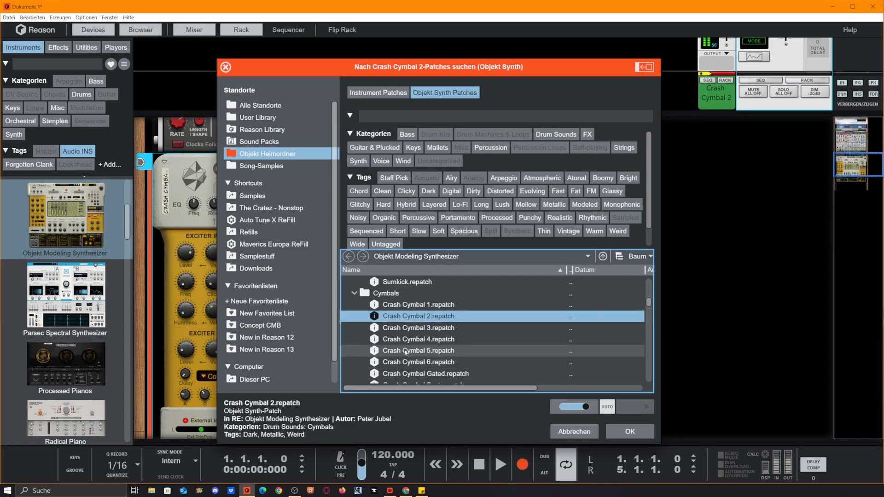
pyautogui.click(405, 351)
pyautogui.scroll(-3, 404, 350)
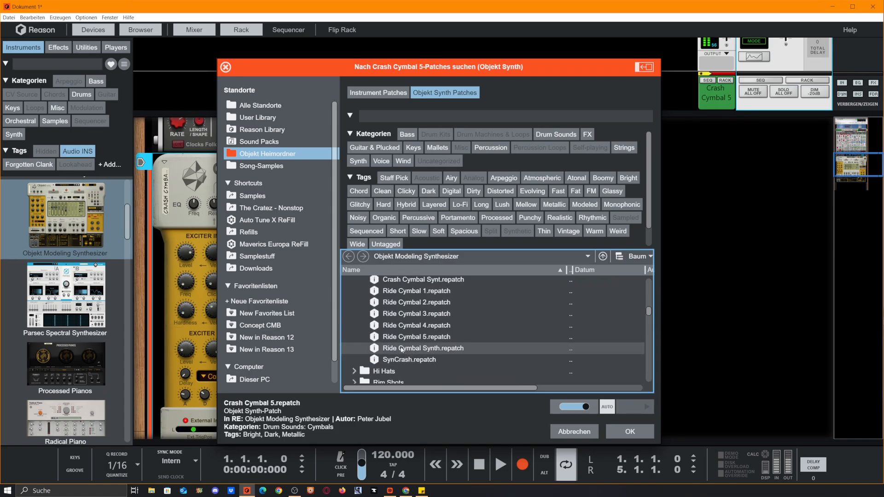
pyautogui.click(403, 338)
pyautogui.scroll(2, 403, 348)
pyautogui.click(402, 341)
# Step: Load the Cowbell 3 patch from the Metal folder into the Objekt
pyautogui.scroll(-4, 396, 341)
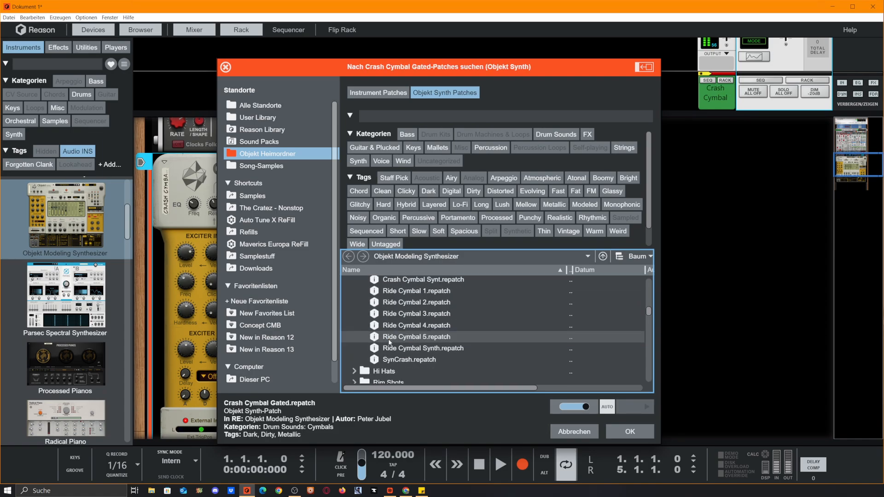
pyautogui.scroll(-2, 359, 357)
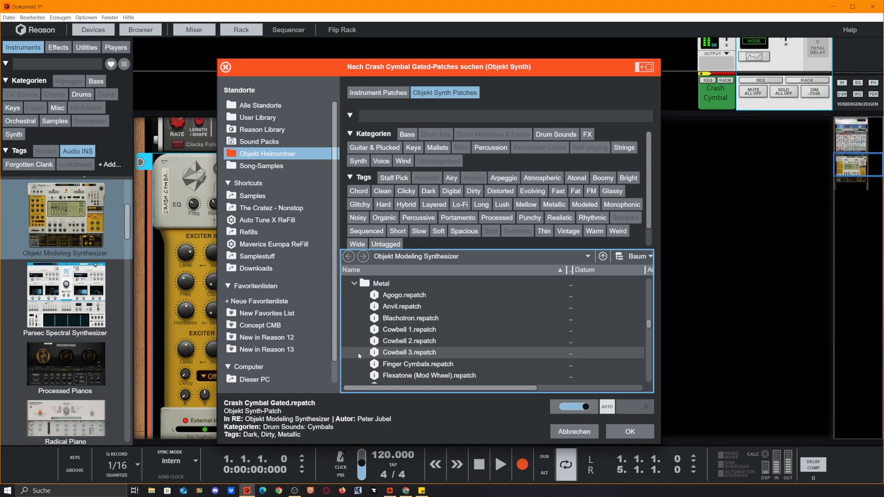
pyautogui.click(399, 330)
pyautogui.click(402, 353)
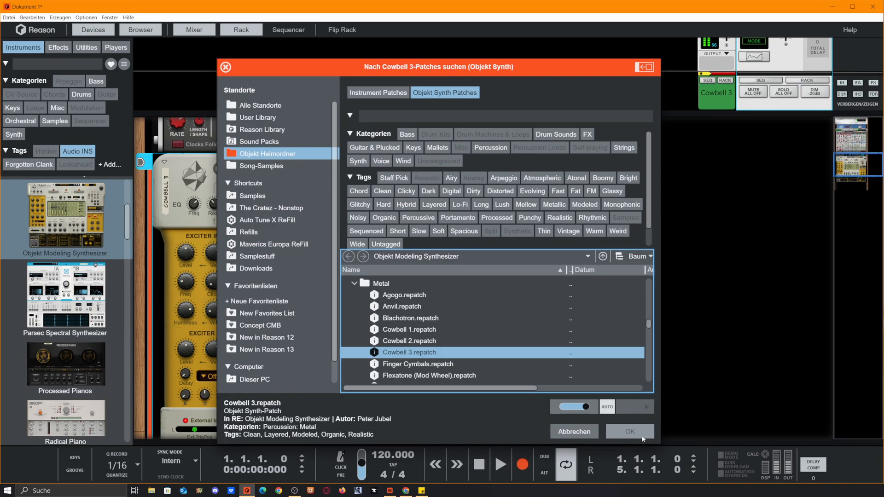
pyautogui.click(642, 437)
# Step: Mute the Cowbell 3 mix channel above the Complex-1
pyautogui.scroll(8, 398, 269)
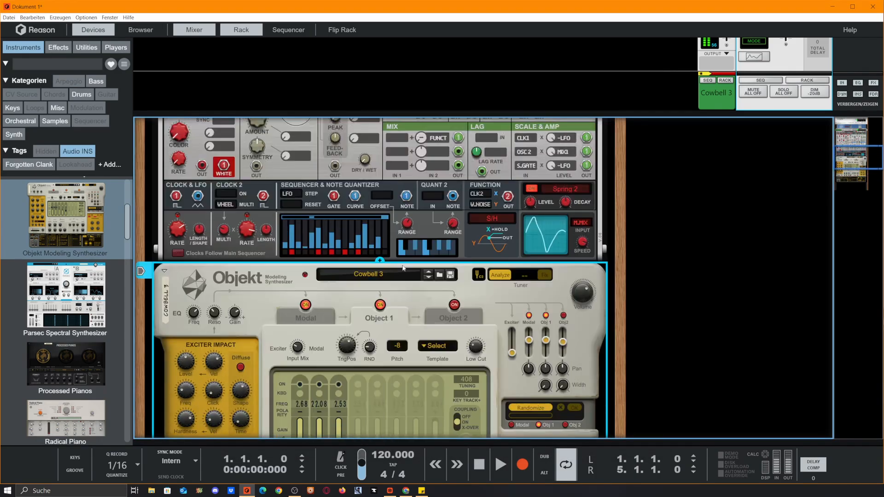
pyautogui.scroll(7, 344, 224)
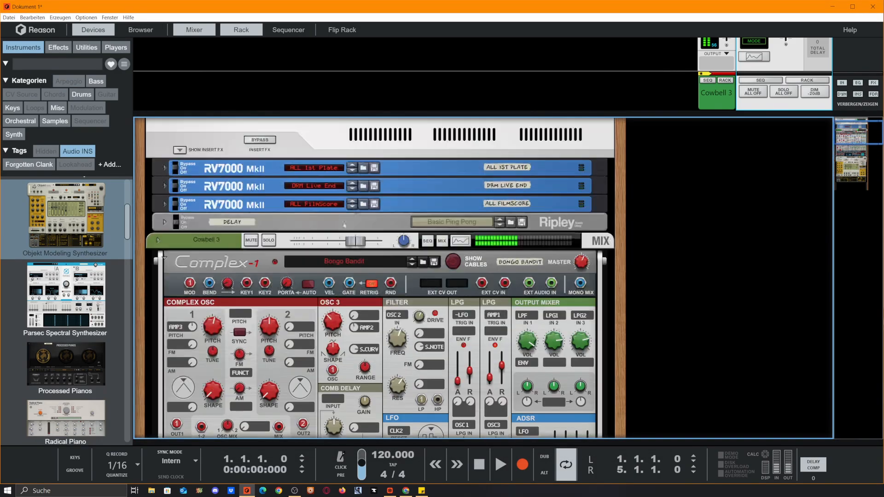
pyautogui.click(251, 240)
pyautogui.scroll(-15, 333, 295)
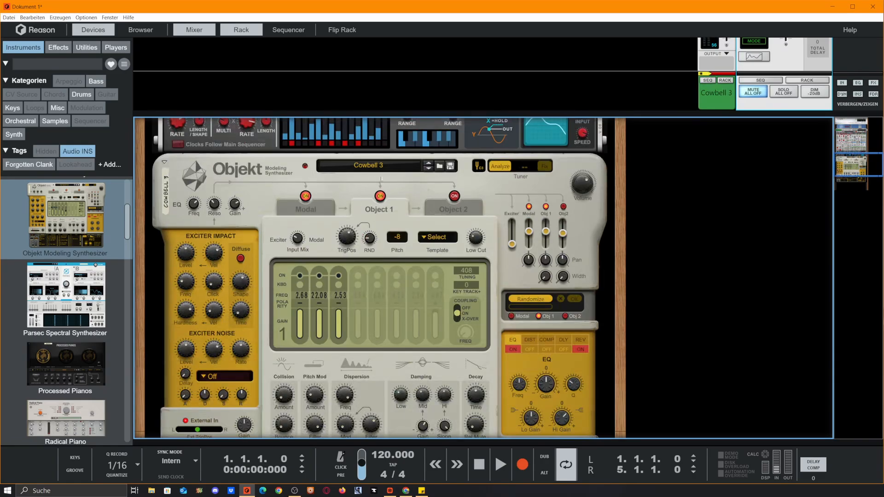
# Step: Examine the Objekt's Modal and Object 1 pages along with the Complex-1 feeding its external input
pyautogui.scroll(12, 389, 155)
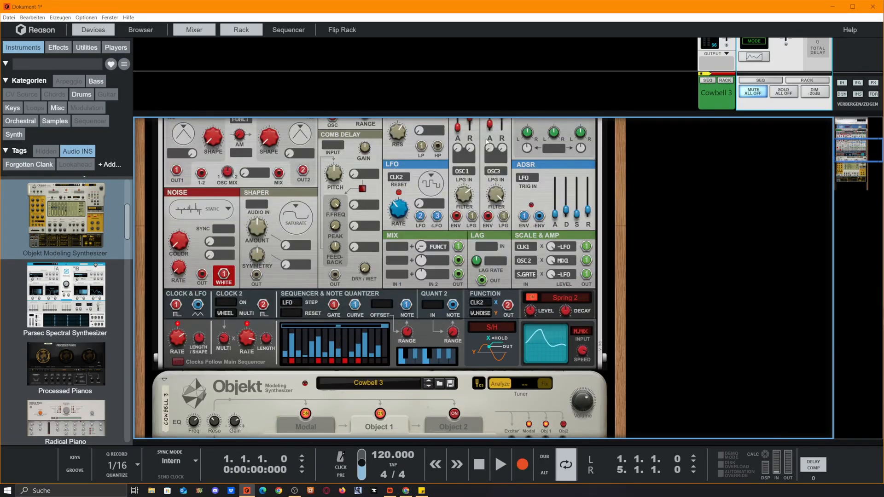
pyautogui.scroll(-12, 442, 264)
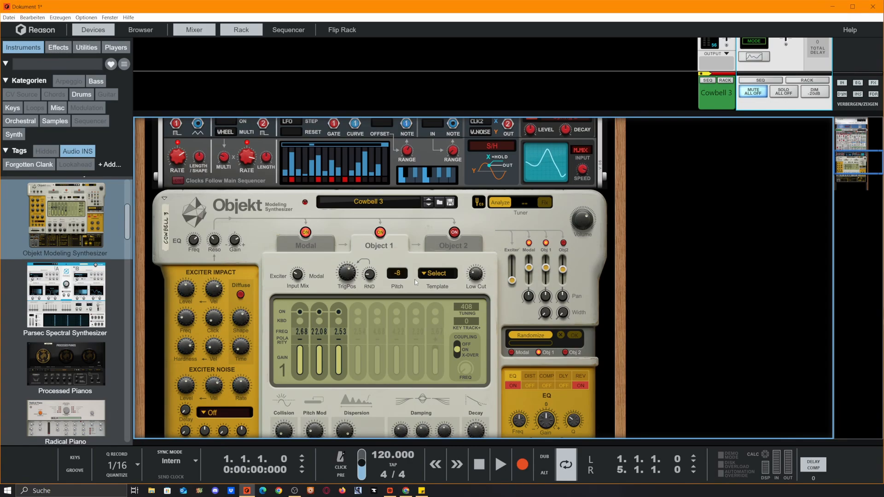
pyautogui.click(293, 241)
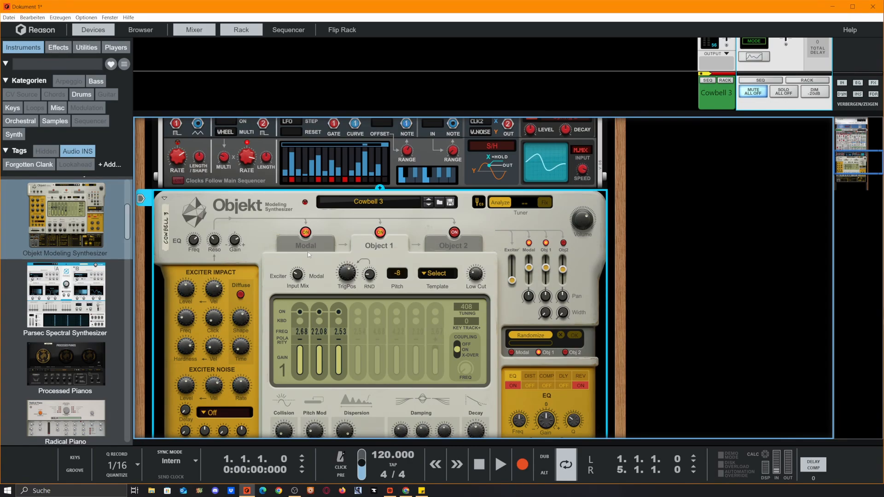
pyautogui.click(315, 247)
pyautogui.scroll(-3, 329, 248)
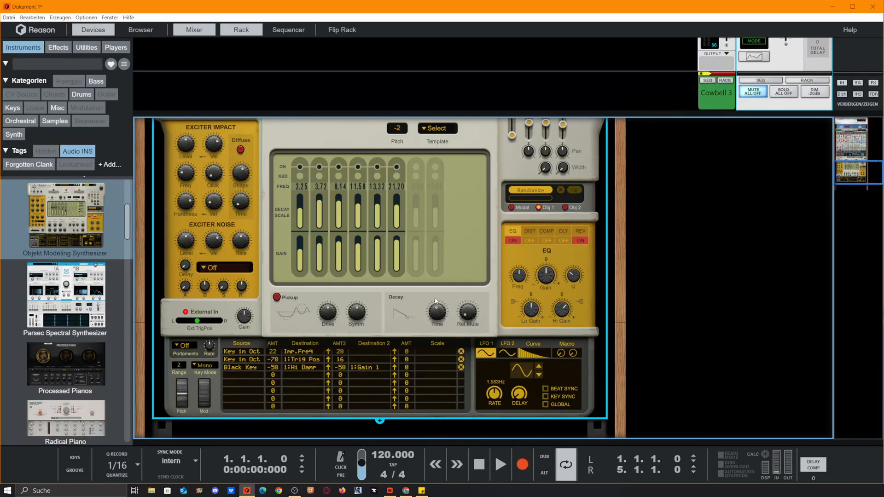
pyautogui.scroll(2, 436, 300)
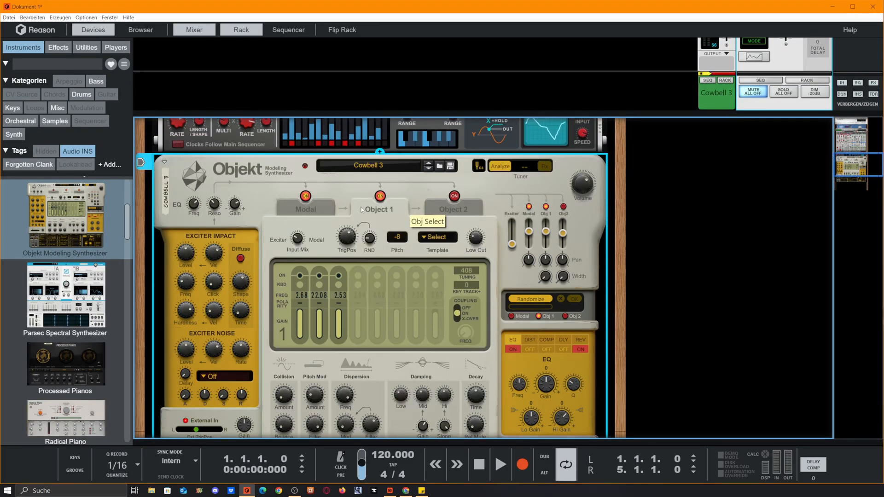
pyautogui.scroll(1, 387, 221)
pyautogui.scroll(6, 389, 232)
pyautogui.scroll(-1, 322, 217)
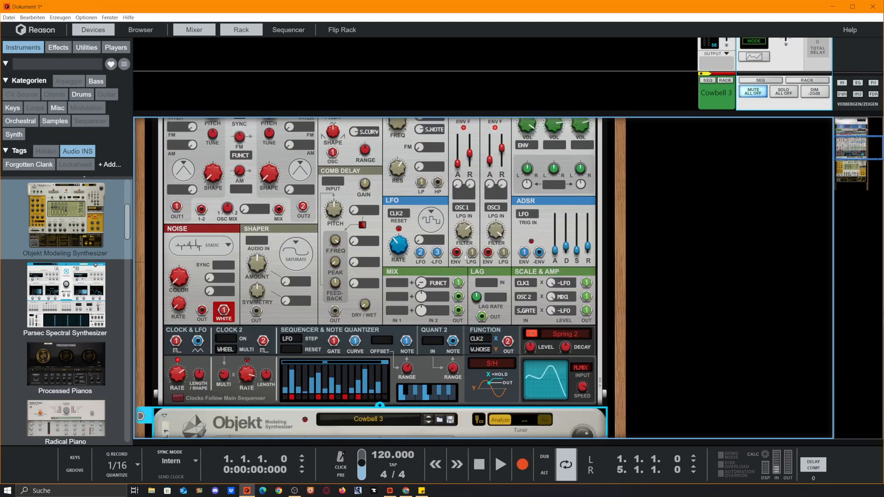
# Step: Unmute the Cowbell 3 mix channel and return to the Objekt's Modal page
pyautogui.scroll(2, 241, 199)
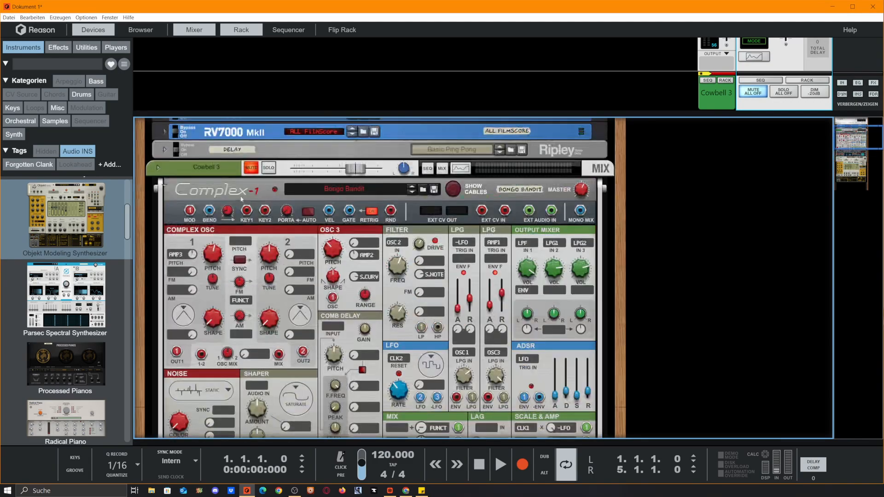
pyautogui.click(253, 169)
pyautogui.scroll(-8, 295, 277)
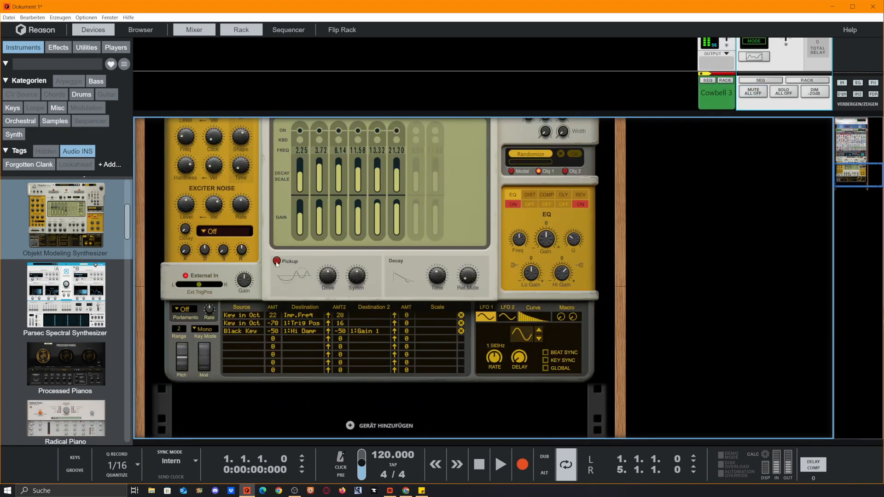
# Step: Enable the Modal Pickup, set its Drive to about 32 % and adjust its Symmetry
pyautogui.click(276, 262)
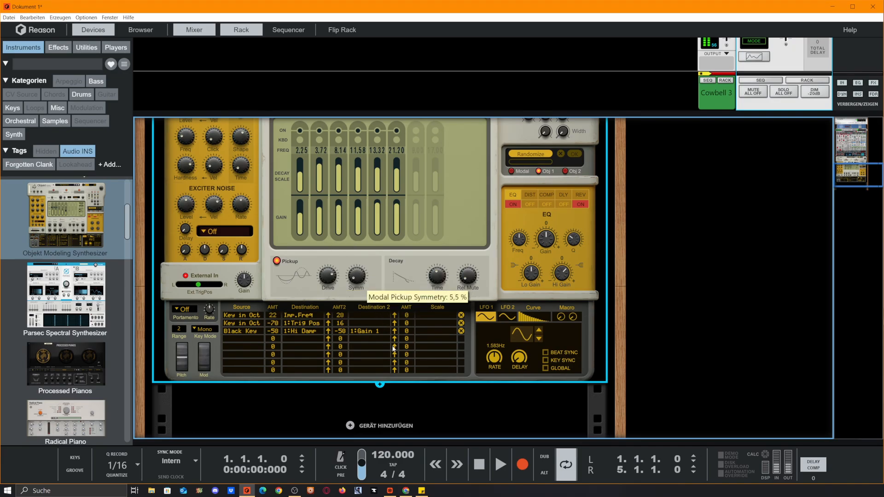
pyautogui.moveTo(337, 183); pyautogui.dragTo(337, 182)
pyautogui.moveTo(327, 276); pyautogui.dragTo(342, 329)
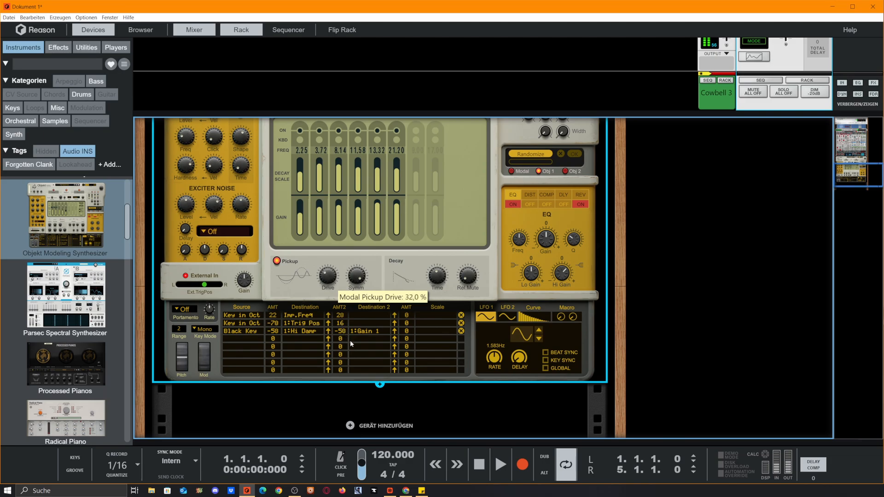
pyautogui.moveTo(359, 276); pyautogui.dragTo(373, 348)
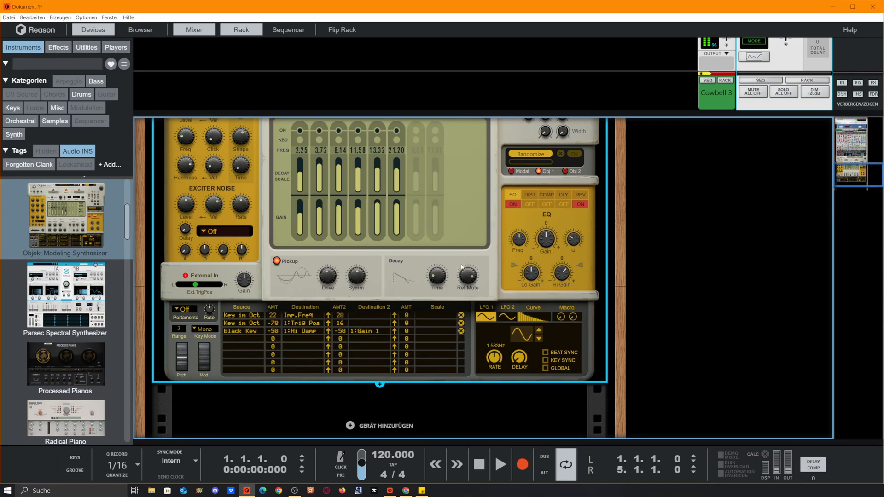
# Step: Mute the Cowbell 3 mix channel and show the Objekt's Object 1 page
pyautogui.scroll(-1, 429, 293)
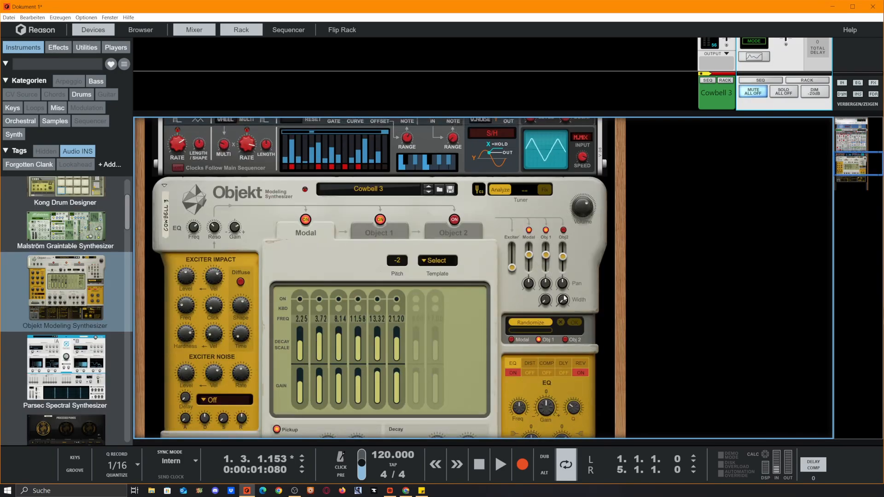
pyautogui.scroll(-2, 429, 293)
pyautogui.scroll(-1, 429, 294)
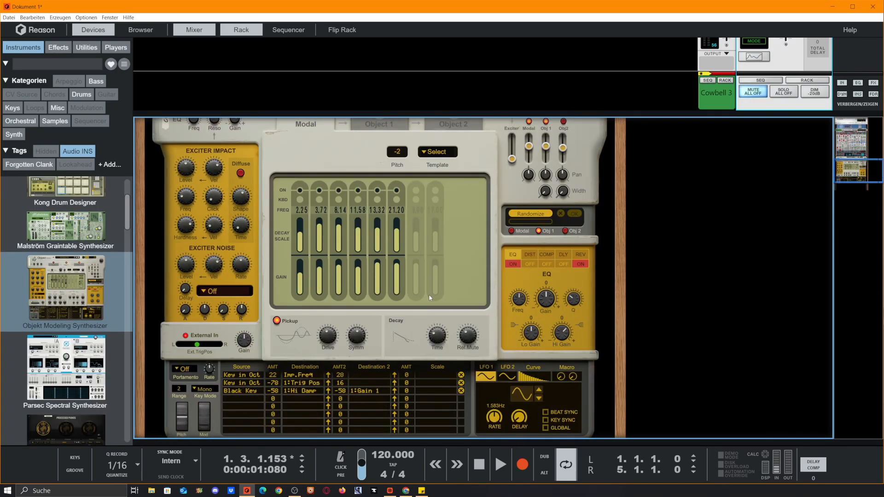
pyautogui.scroll(1, 436, 337)
pyautogui.click(388, 160)
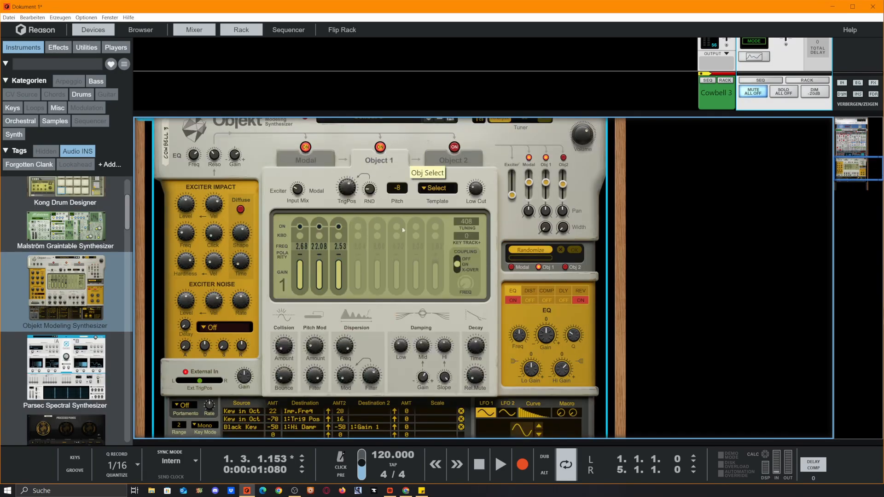
# Step: Start playback and unmute the Cowbell 3 mix channel
pyautogui.press('space')
pyautogui.scroll(10, 476, 328)
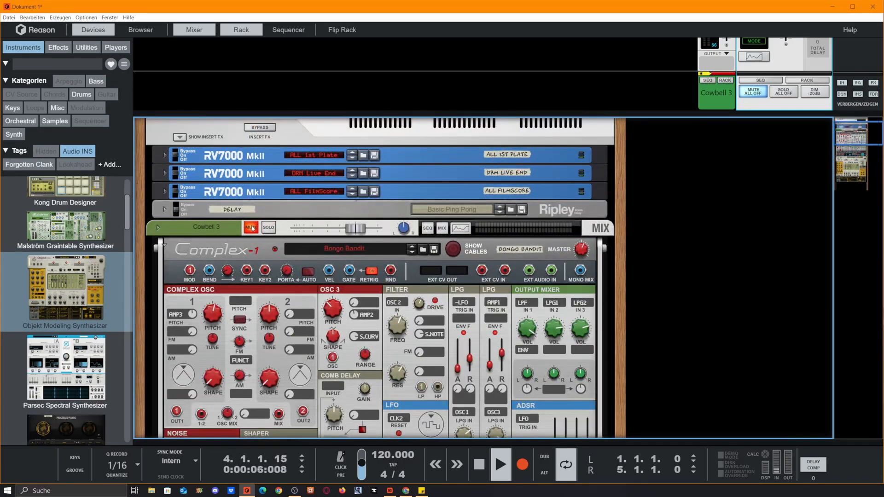
pyautogui.click(252, 228)
# Step: Set Object 1's Release Mute to 0.0 % and switch the Objekt back to its Modal page
pyautogui.scroll(-10, 369, 240)
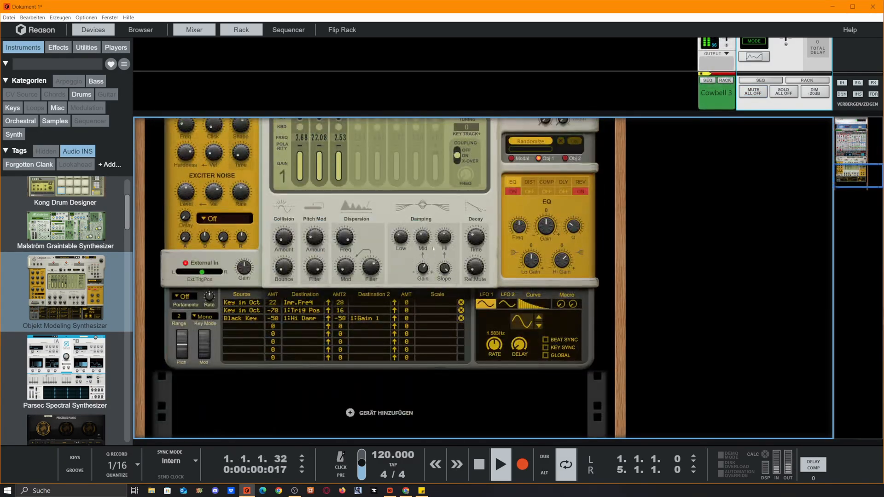
pyautogui.moveTo(478, 256); pyautogui.dragTo(490, 282)
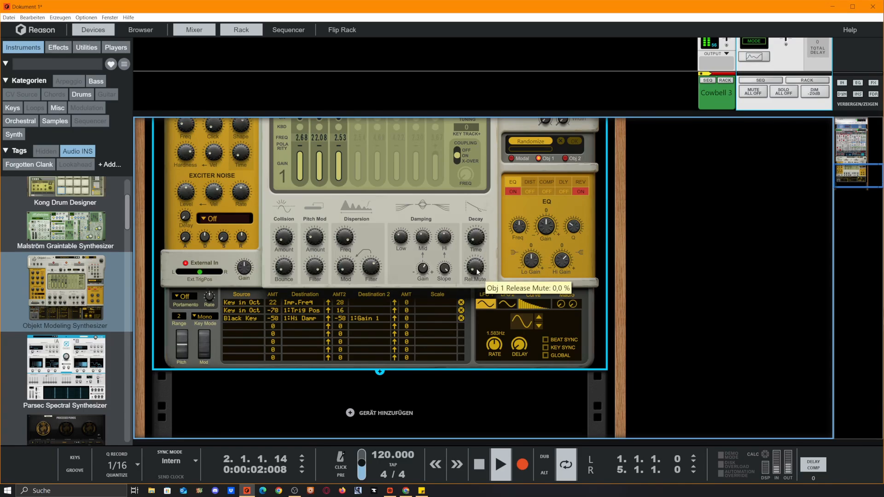
pyautogui.scroll(5, 386, 261)
pyautogui.scroll(1, 386, 260)
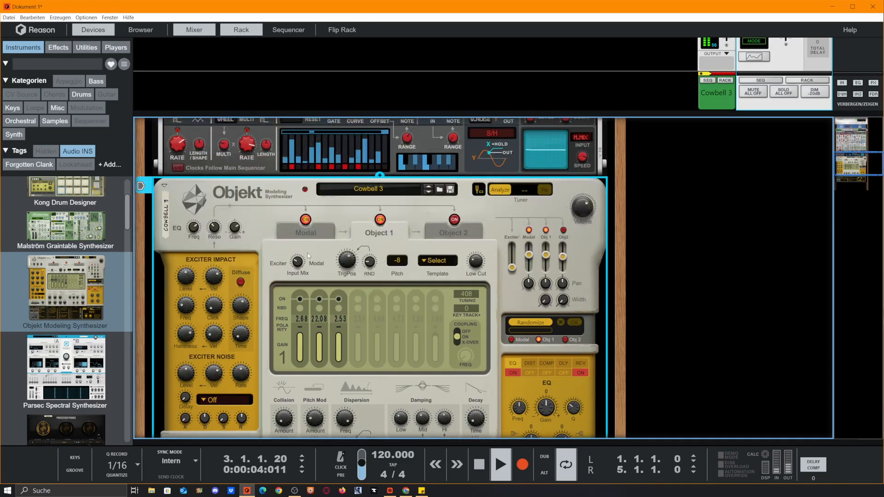
pyautogui.click(323, 231)
pyautogui.scroll(-5, 464, 282)
pyautogui.scroll(8, 465, 281)
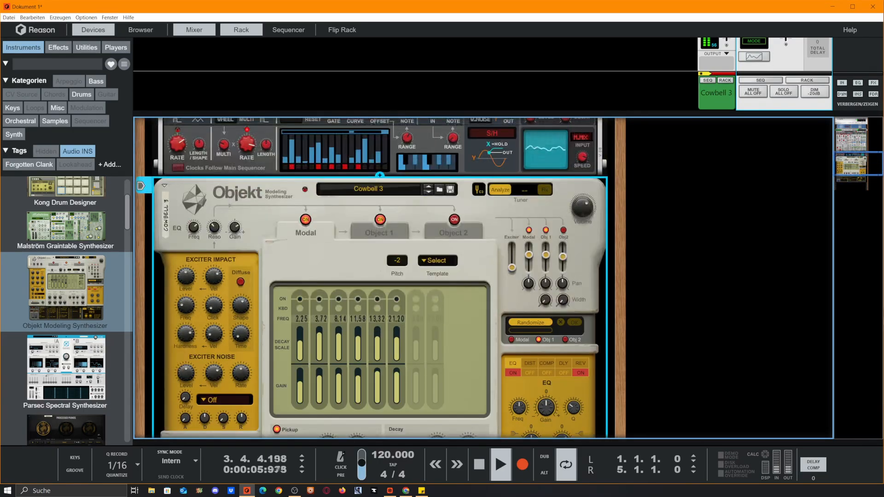
pyautogui.scroll(-2, 307, 272)
# Step: Stop playback and mute the Cowbell 3 mix channel
pyautogui.press('space')
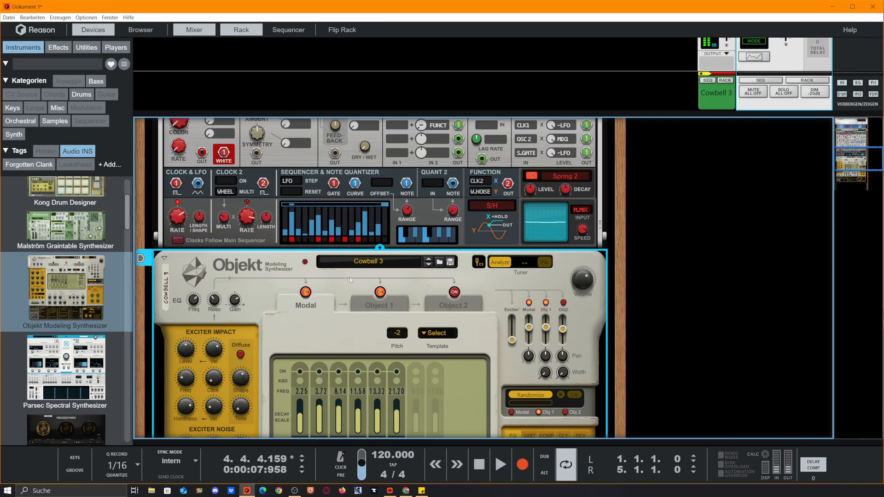
pyautogui.scroll(6, 265, 263)
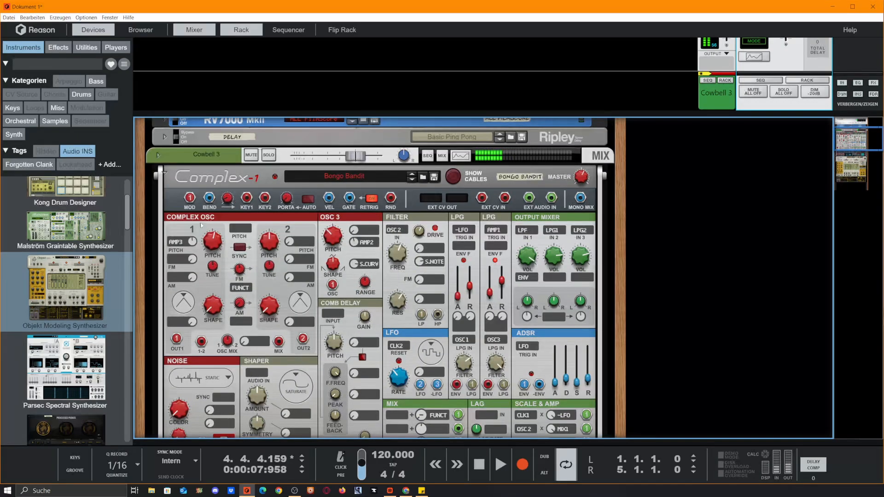
pyautogui.click(258, 160)
pyautogui.scroll(-5, 702, 255)
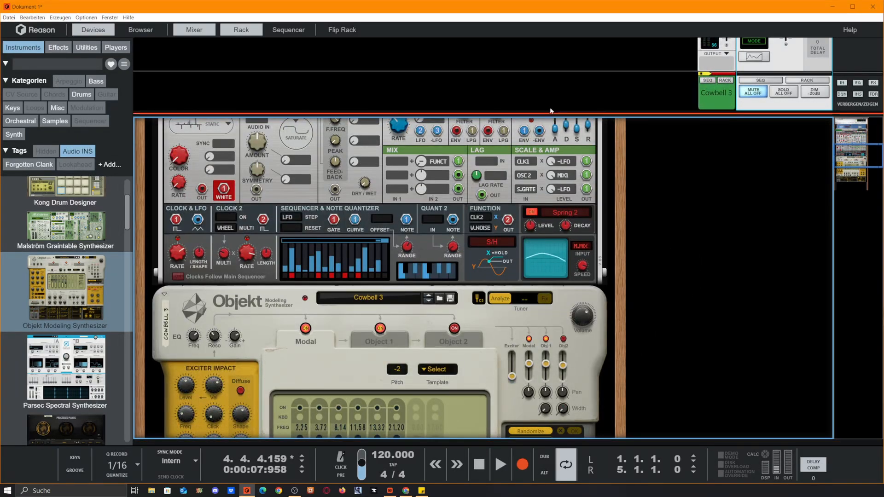
# Step: Hide the mixer to show the full rack and combine the Objekt device into a new Combinator
pyautogui.moveTo(543, 113); pyautogui.dragTo(543, 31)
pyautogui.scroll(-3, 461, 219)
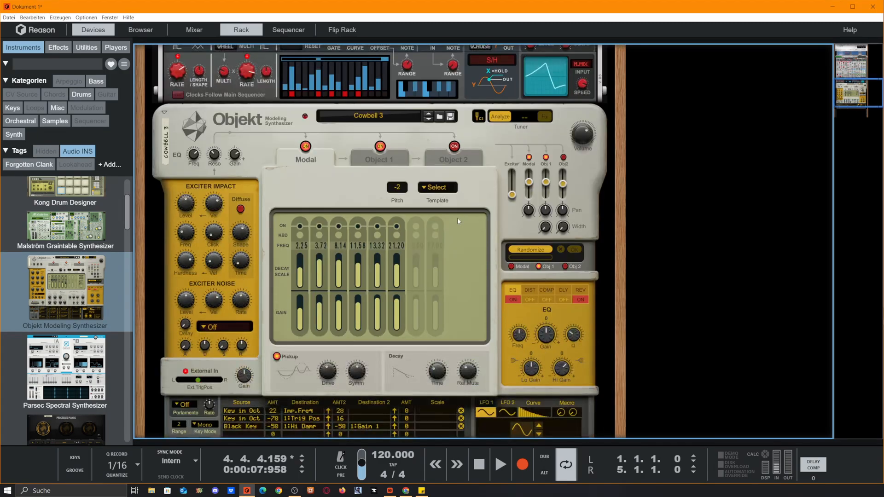
pyautogui.click(270, 133)
pyautogui.scroll(-1, 272, 138)
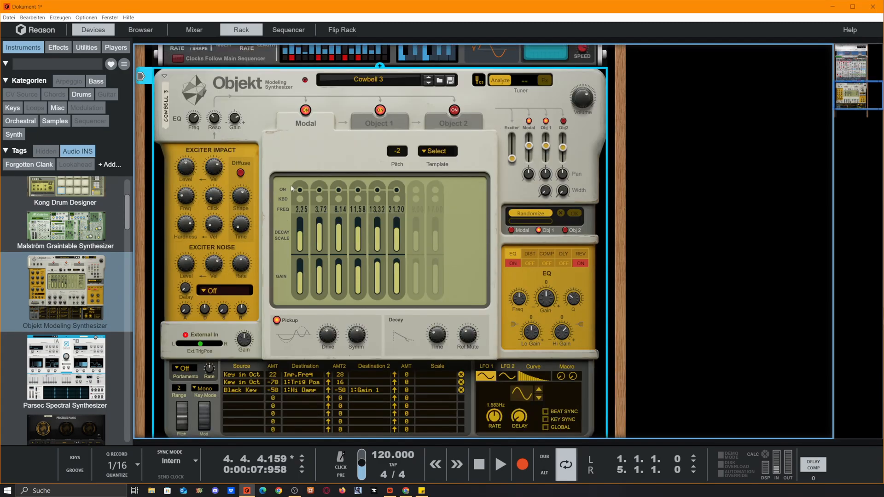
pyautogui.rightClick(268, 150)
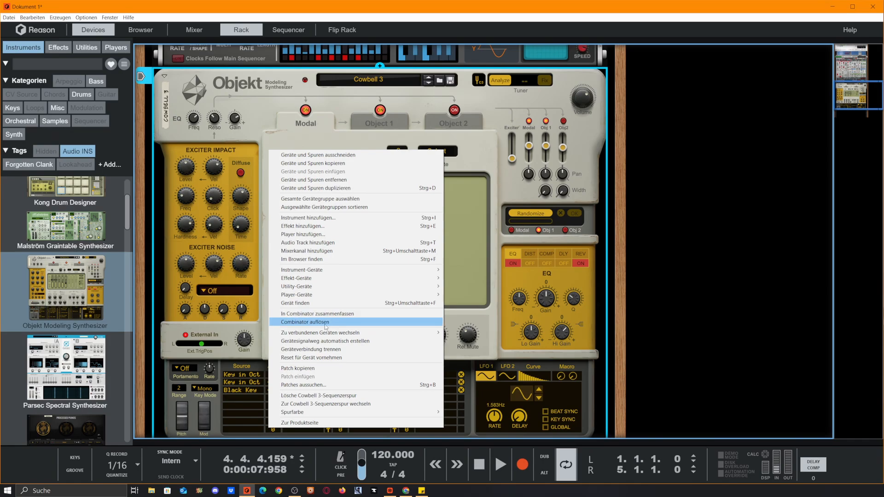
pyautogui.click(328, 314)
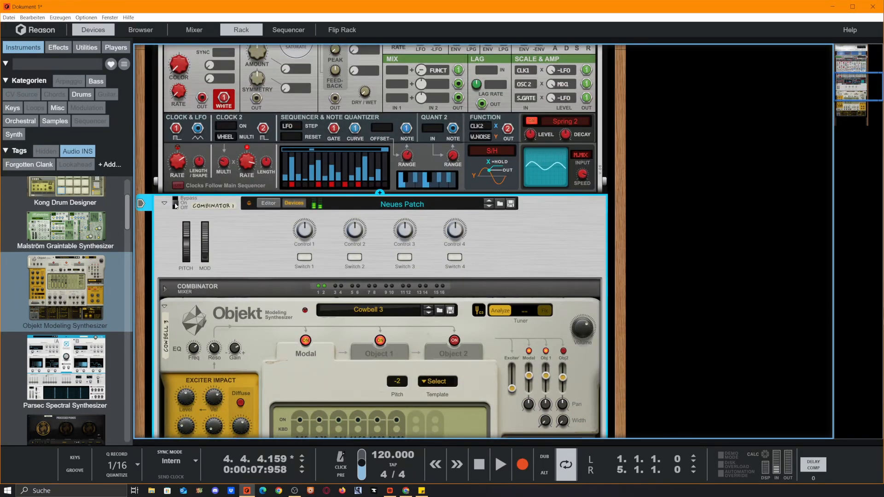
# Step: Set the Master Volume of the Objekt inside the Combinator to 7.3 dB
pyautogui.scroll(9, 194, 173)
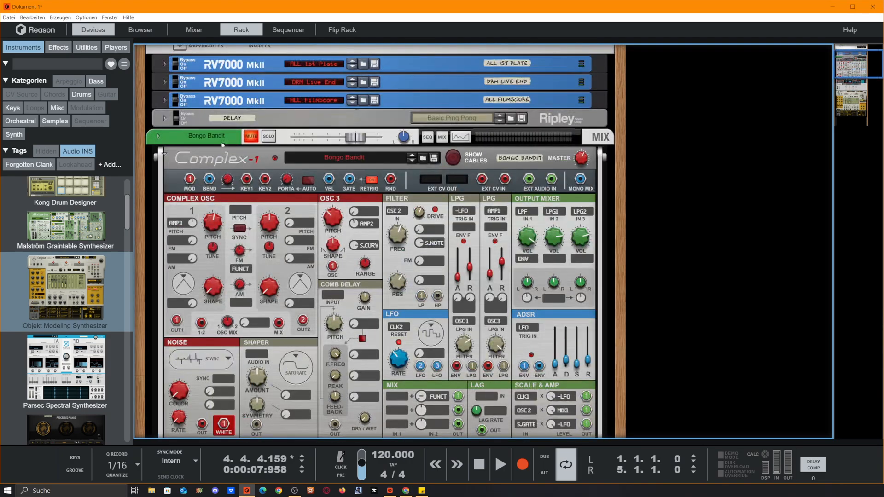
pyautogui.click(222, 143)
pyautogui.scroll(-8, 231, 191)
pyautogui.click(171, 241)
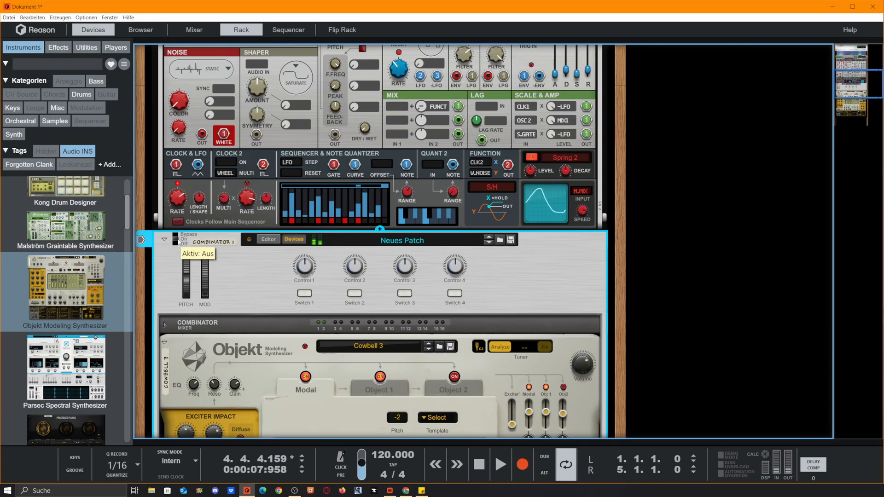
pyautogui.moveTo(582, 372); pyautogui.dragTo(582, 360)
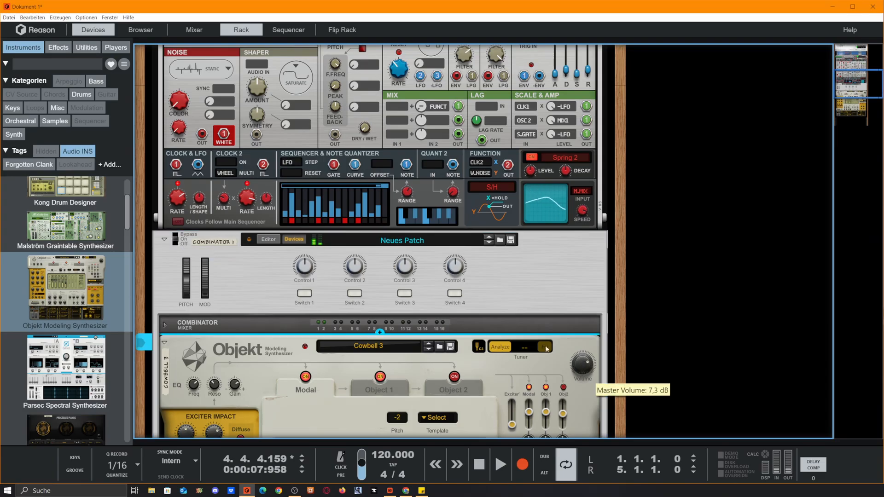
# Step: Show the sequencer and add an audio track below the Combinator 1 track
pyautogui.click(530, 294)
pyautogui.scroll(5, 516, 295)
pyautogui.scroll(-8, 414, 306)
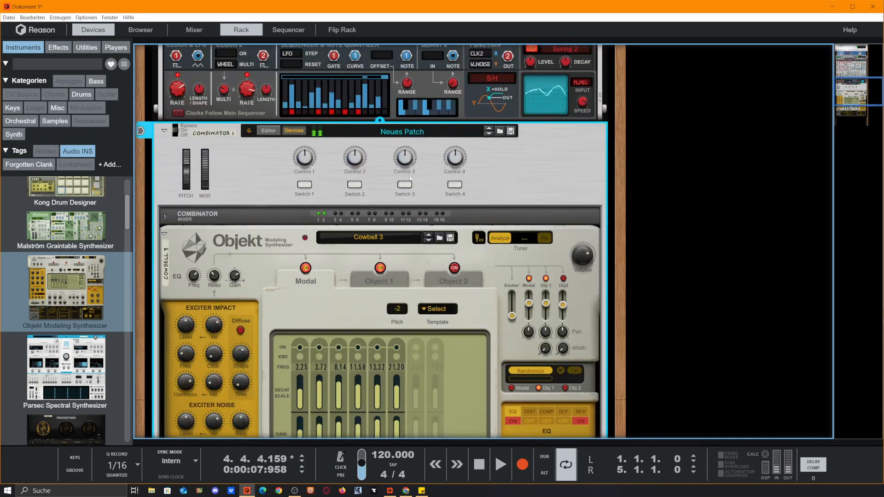
pyautogui.scroll(6, 463, 367)
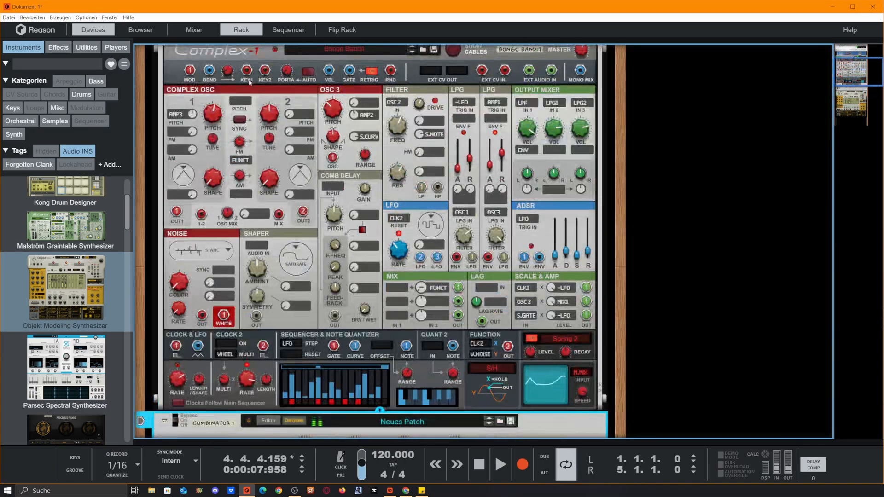
pyautogui.scroll(-10, 463, 368)
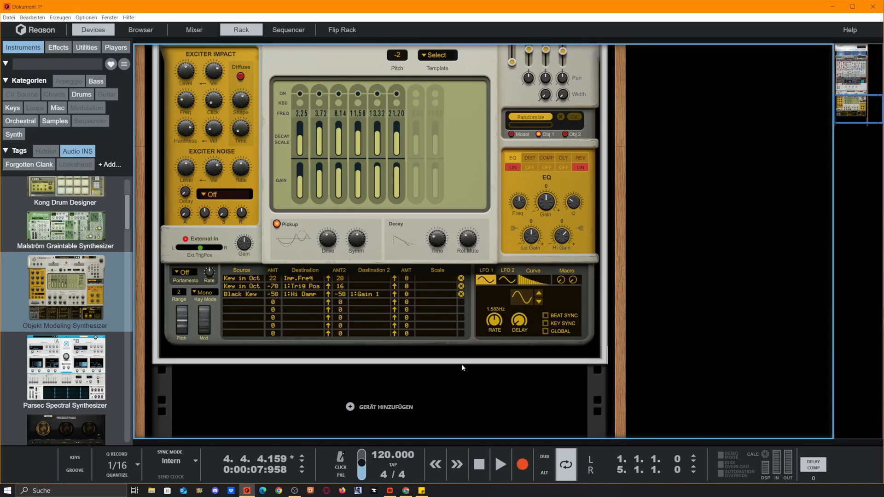
pyautogui.click(493, 443)
pyautogui.click(223, 220)
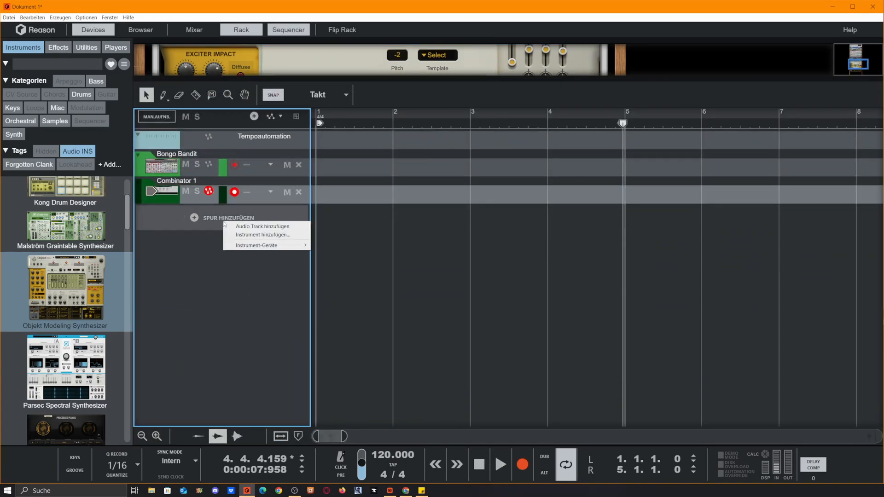
pyautogui.click(248, 227)
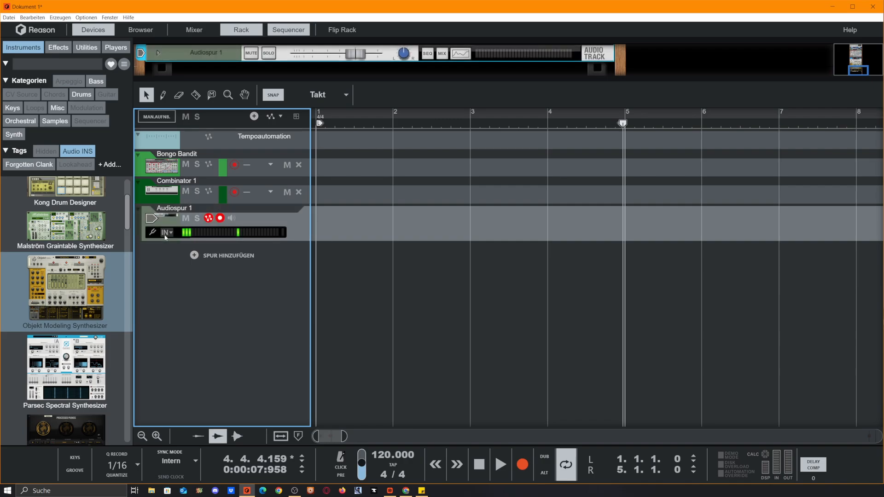
# Step: Enlarge the rack area, expand the Bongo Bandit mix channel and enable it as a recording source
pyautogui.click(167, 232)
pyautogui.click(397, 77)
pyautogui.moveTo(404, 77); pyautogui.dragTo(407, 313)
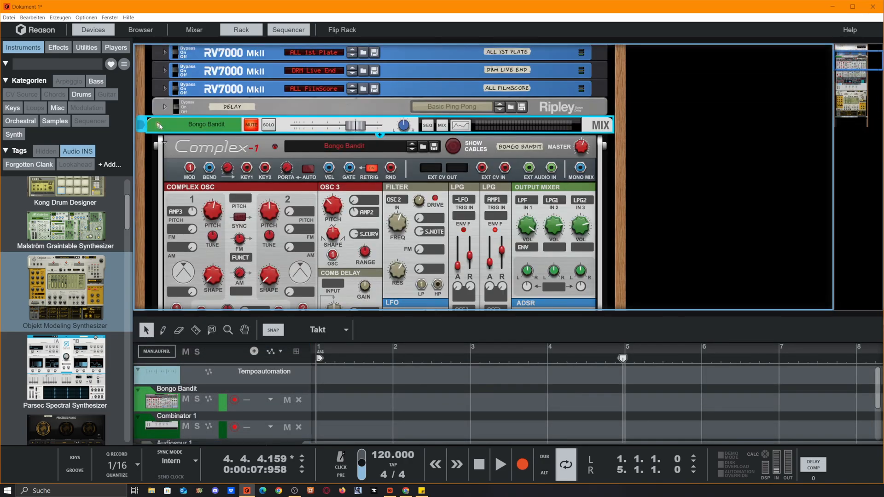
pyautogui.doubleClick(534, 130)
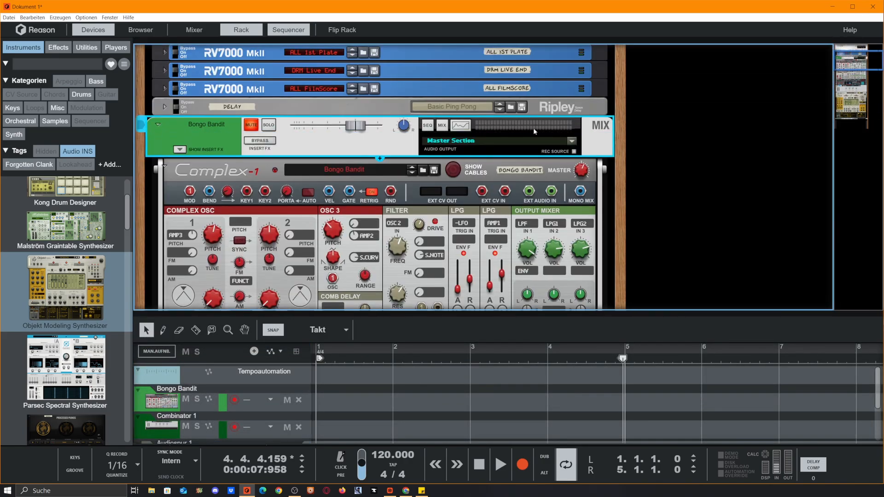
pyautogui.click(574, 152)
pyautogui.press('Tab')
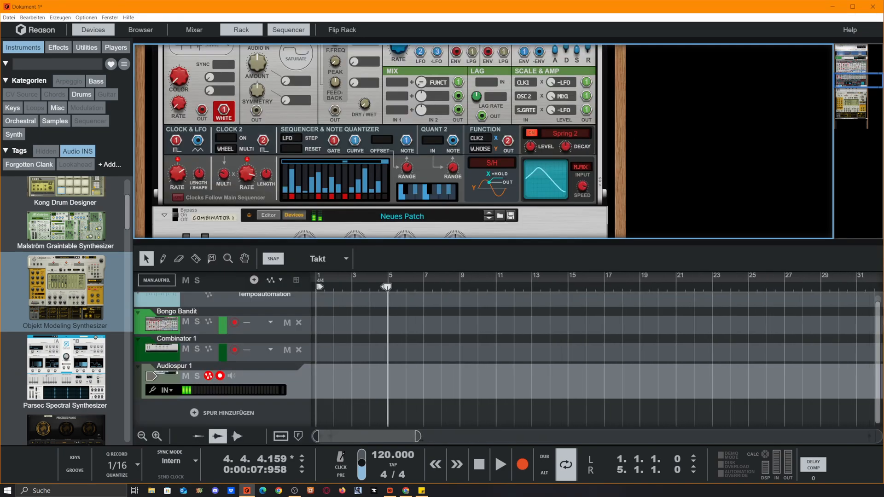
# Step: Set the Audiospur 1 track to stereo input and choose Bongo Bandit as its recording input
pyautogui.moveTo(414, 436); pyautogui.dragTo(380, 445)
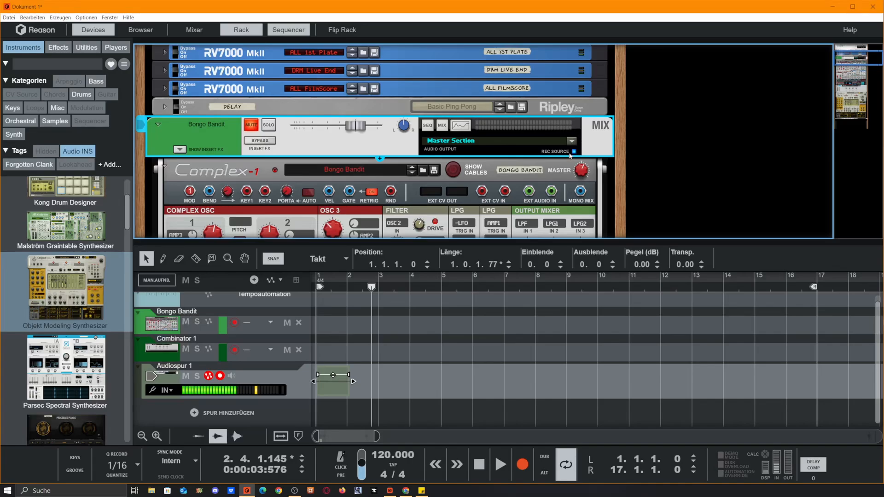
pyautogui.click(167, 390)
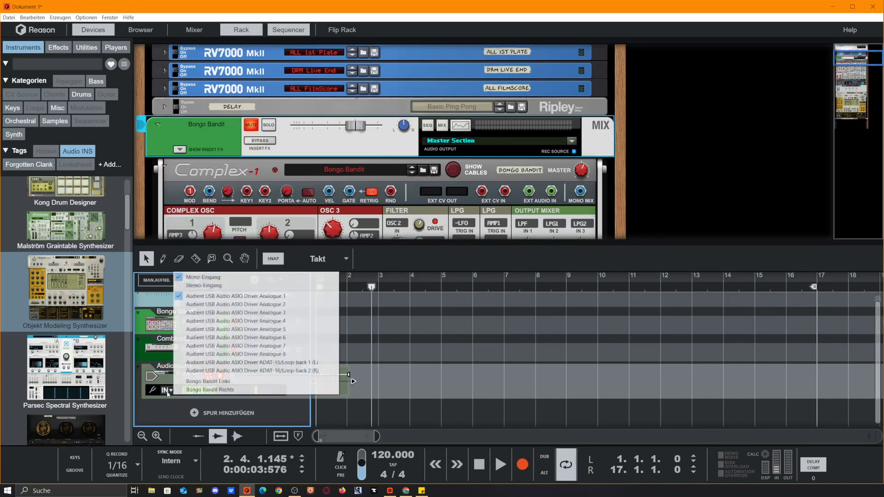
pyautogui.click(205, 285)
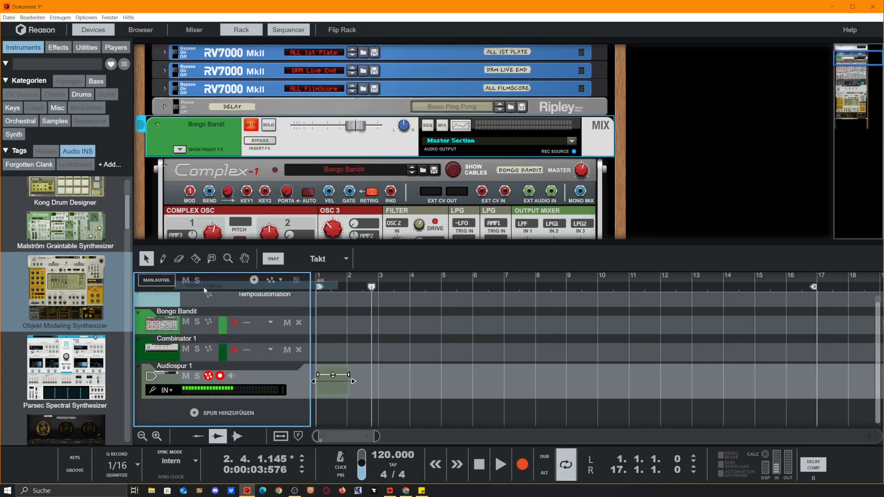
pyautogui.click(166, 390)
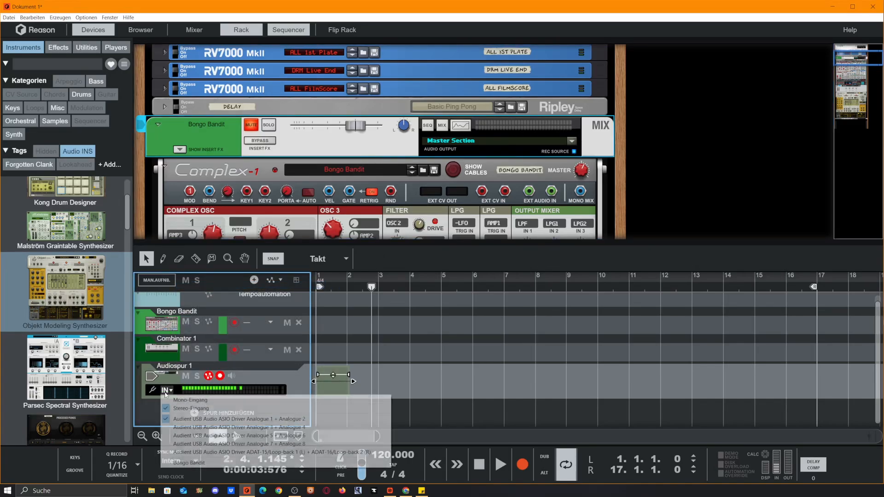
pyautogui.click(198, 462)
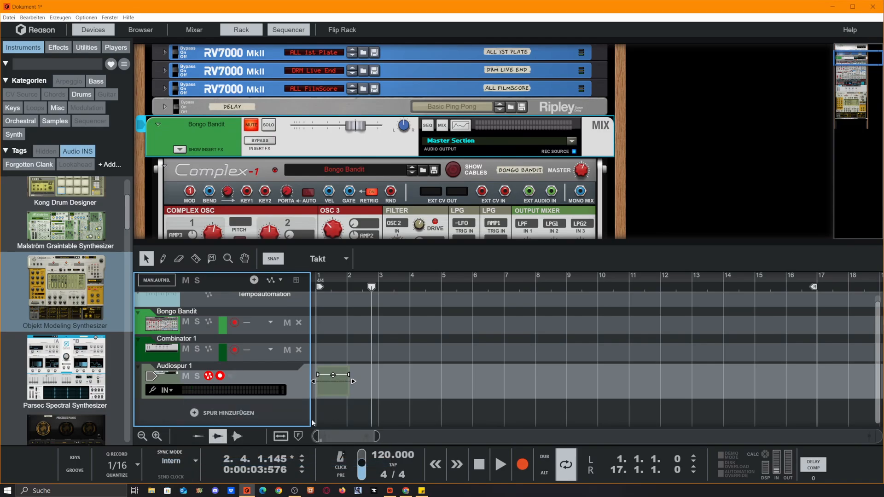
# Step: Start recording on Audiospur 1 while varying the Objekt's Modal Pickup Symmetry and setting Pickup Drive to 19.9 %
pyautogui.click(522, 465)
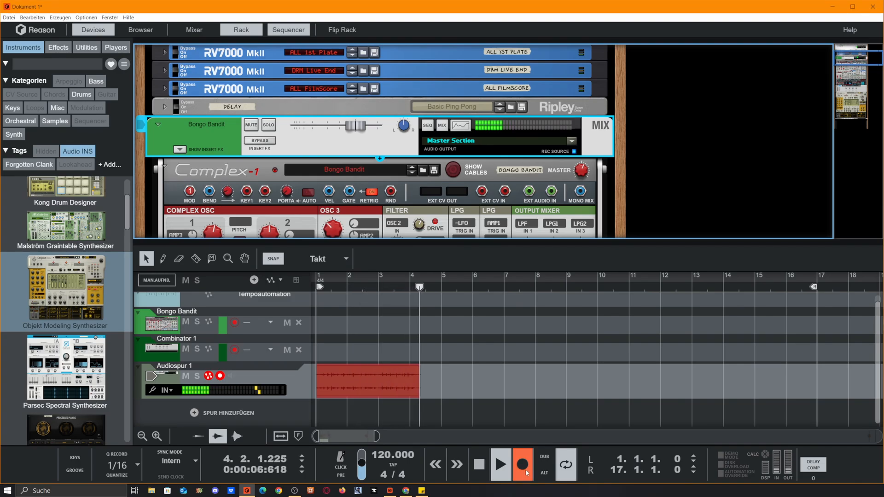
pyautogui.scroll(-15, 348, 123)
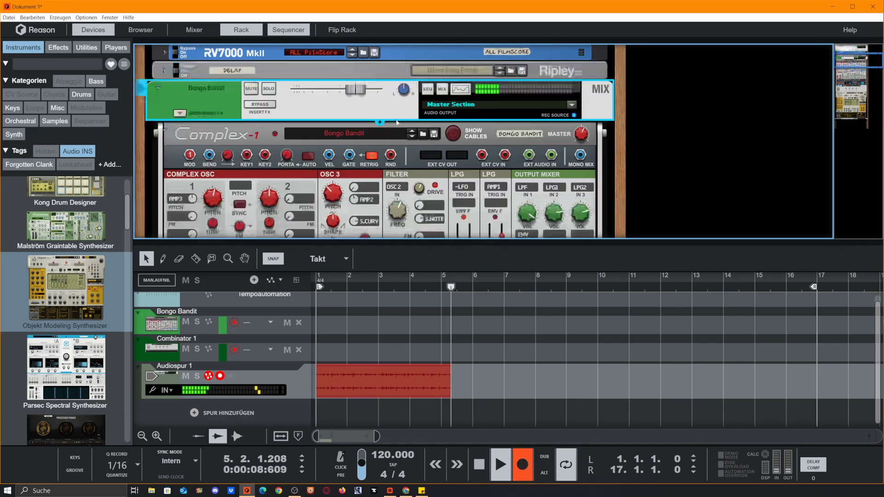
pyautogui.scroll(-3, 348, 122)
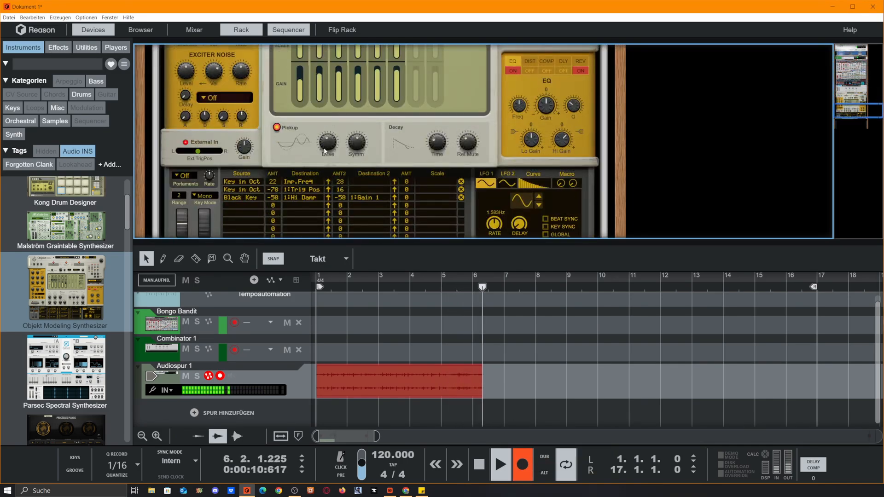
pyautogui.moveTo(325, 144); pyautogui.dragTo(329, 117)
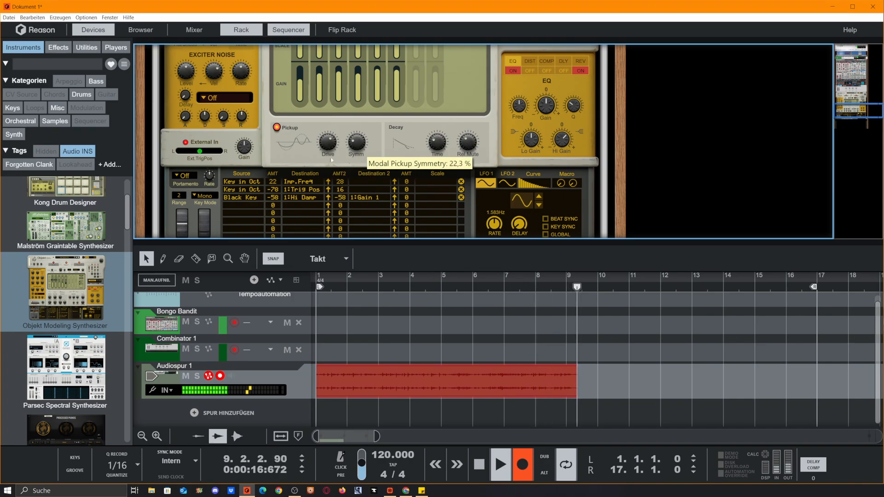
pyautogui.moveTo(328, 143); pyautogui.dragTo(347, 210)
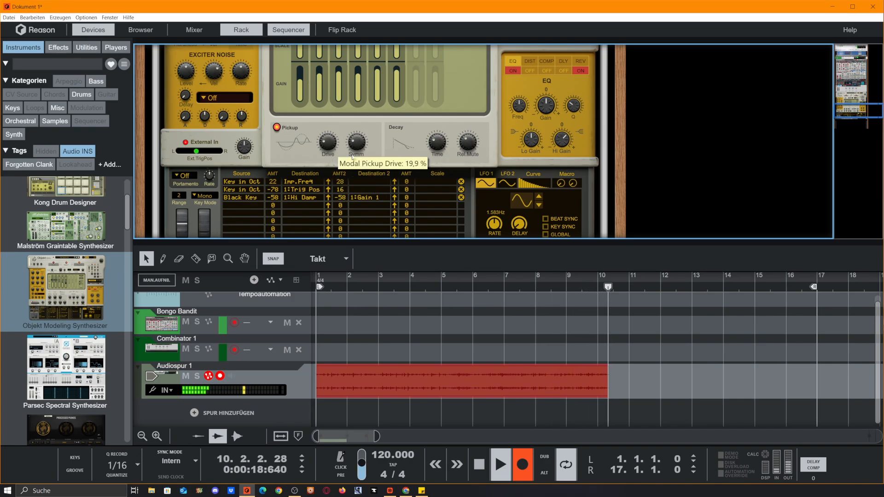
pyautogui.moveTo(357, 142); pyautogui.dragTo(359, 120)
# Step: Vary the Modal Decay Time with Release Mute at 100.0 %, then stop the recording after about 16 bars
pyautogui.moveTo(450, 157); pyautogui.dragTo(438, 99)
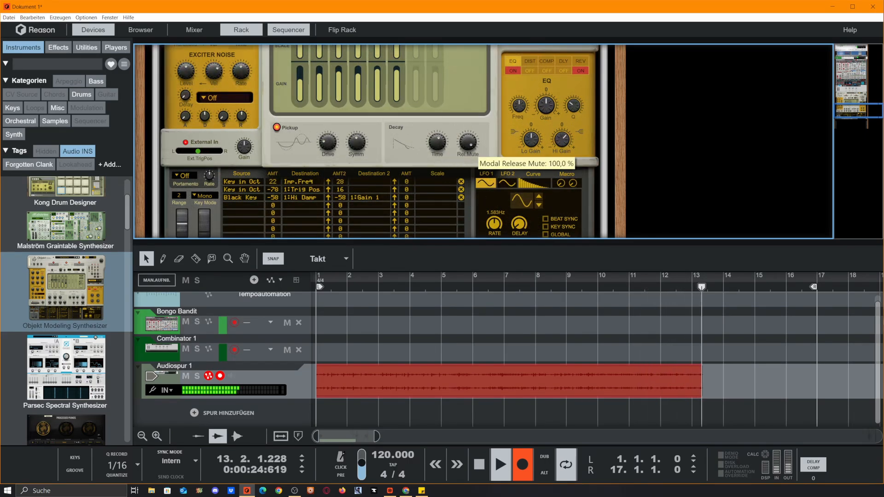
pyautogui.moveTo(437, 142); pyautogui.dragTo(478, 238)
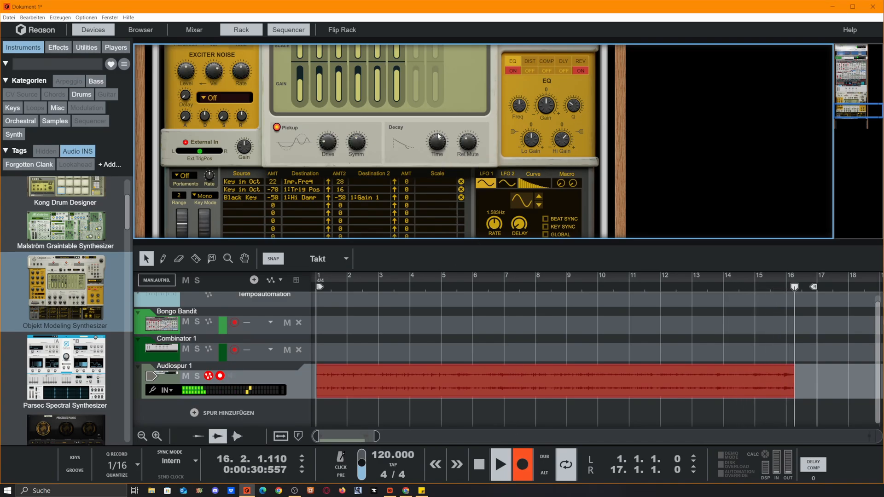
pyautogui.moveTo(438, 142); pyautogui.dragTo(450, 187)
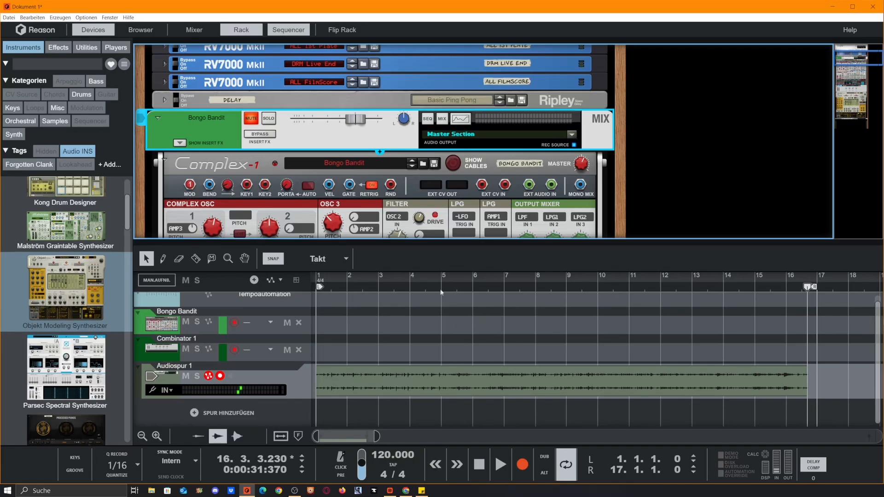
# Step: Zoom out to the whole recorded clip and inspect its waveform in the clip editor
pyautogui.click(498, 339)
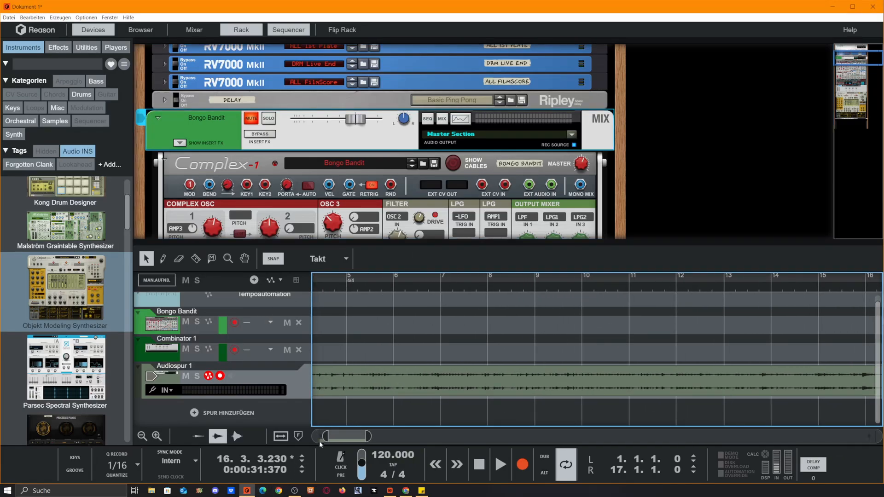
pyautogui.moveTo(317, 436); pyautogui.dragTo(403, 437)
pyautogui.click(336, 288)
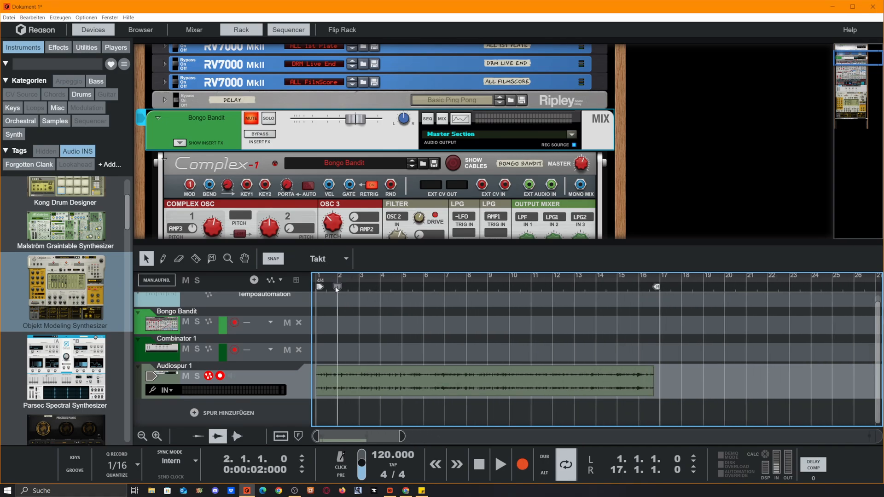
pyautogui.doubleClick(447, 391)
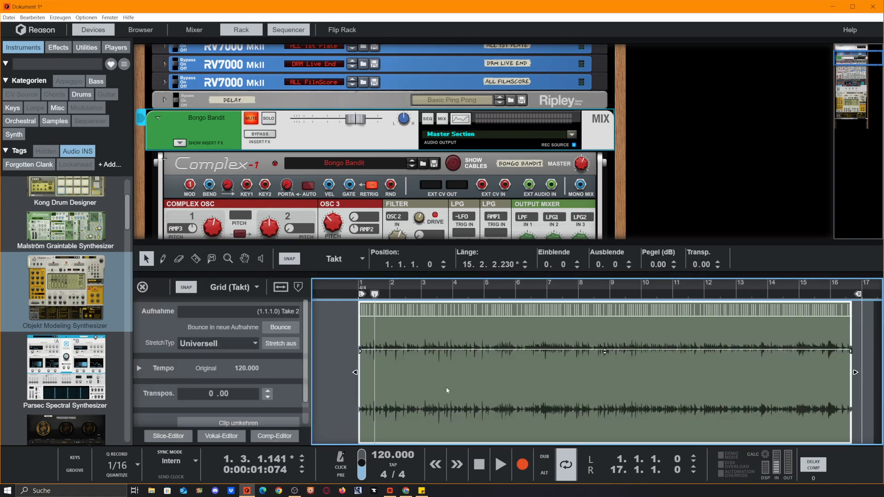
pyautogui.click(141, 286)
# Step: Add a Mimic Creative Sampler to the rack and bounce the recorded Audiospur 1 clip to new samples
pyautogui.scroll(-10, 501, 128)
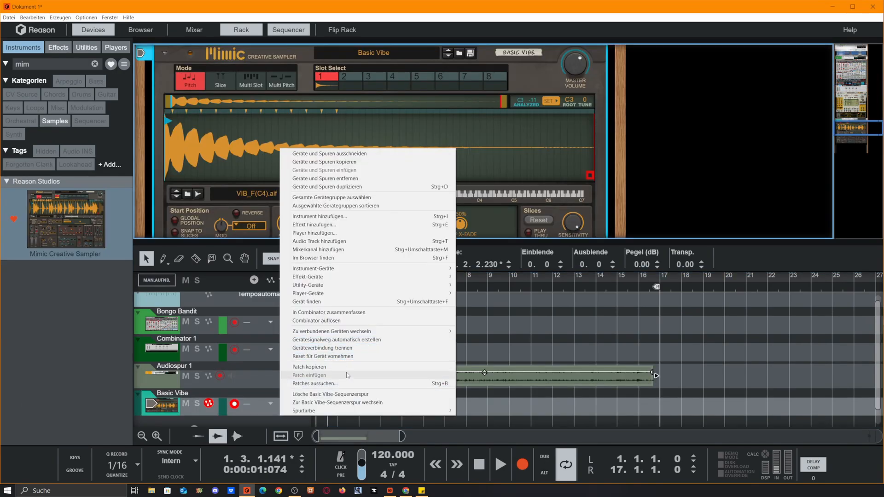
pyautogui.click(322, 356)
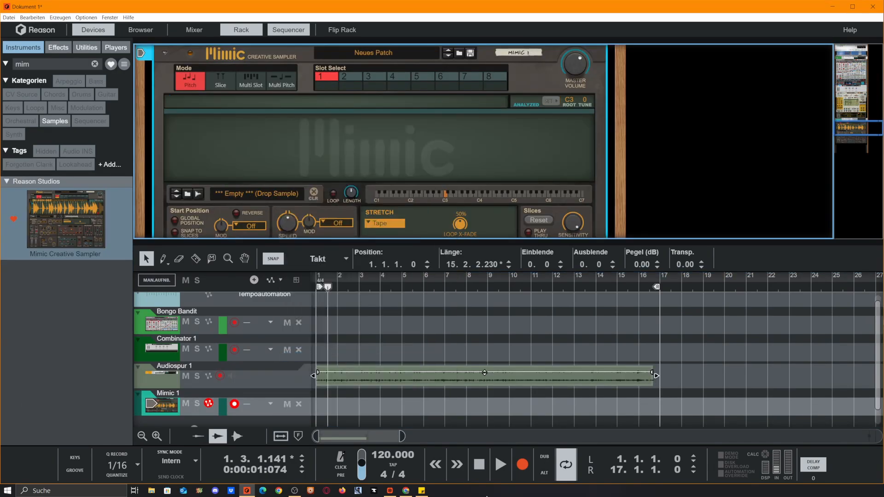
pyautogui.rightClick(384, 377)
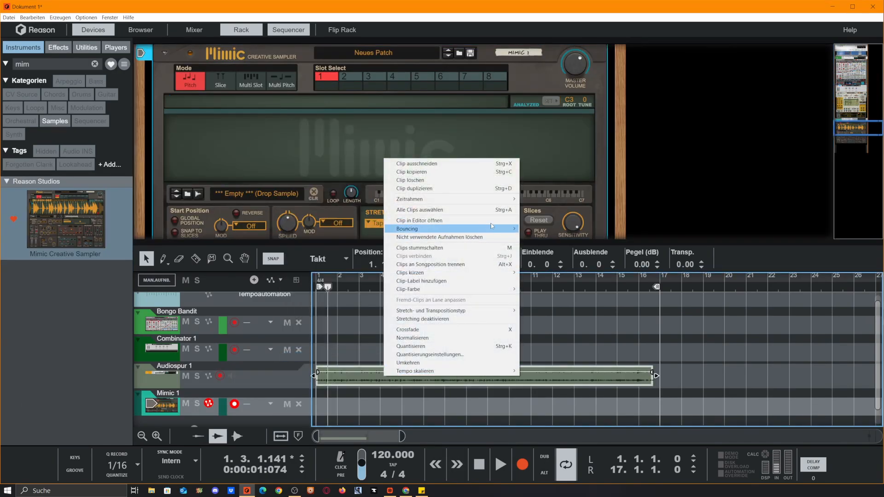
pyautogui.moveTo(511, 229)
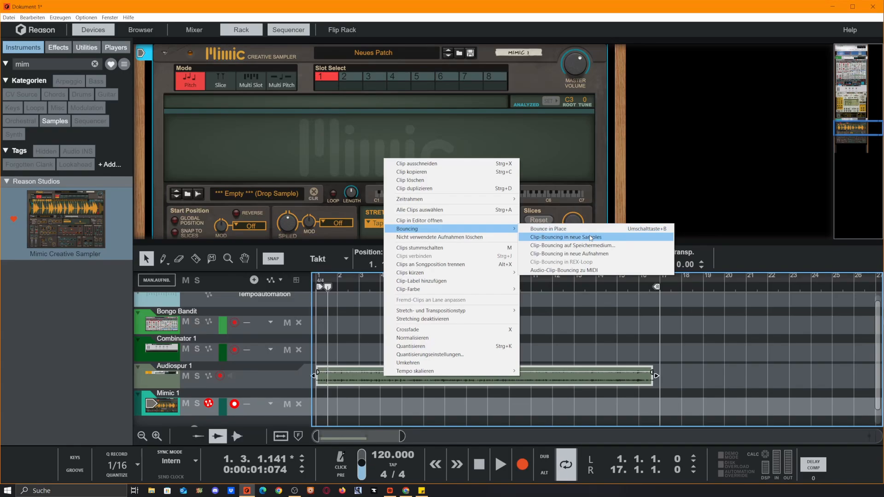
pyautogui.click(590, 238)
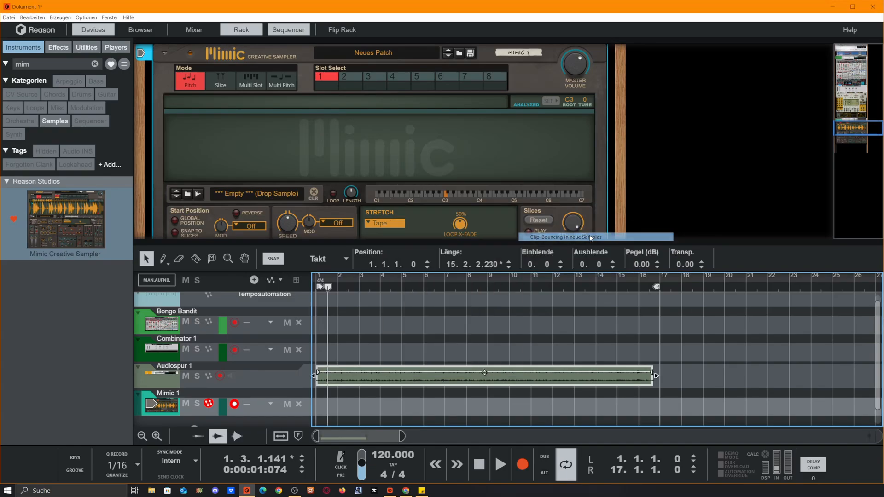
# Step: Load the Audiospur 1 song sample into Mimic's first slot and switch the sampler to Slice mode
pyautogui.moveTo(393, 69); pyautogui.dragTo(608, 64)
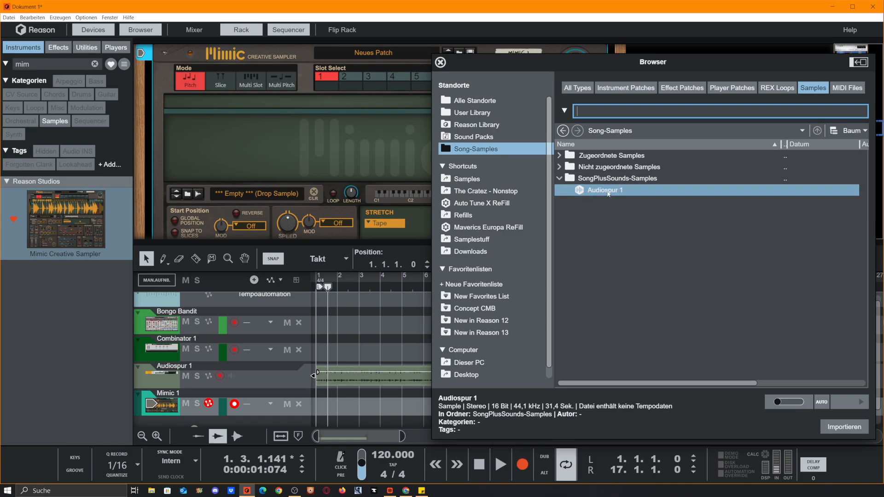
pyautogui.moveTo(627, 201); pyautogui.dragTo(327, 202)
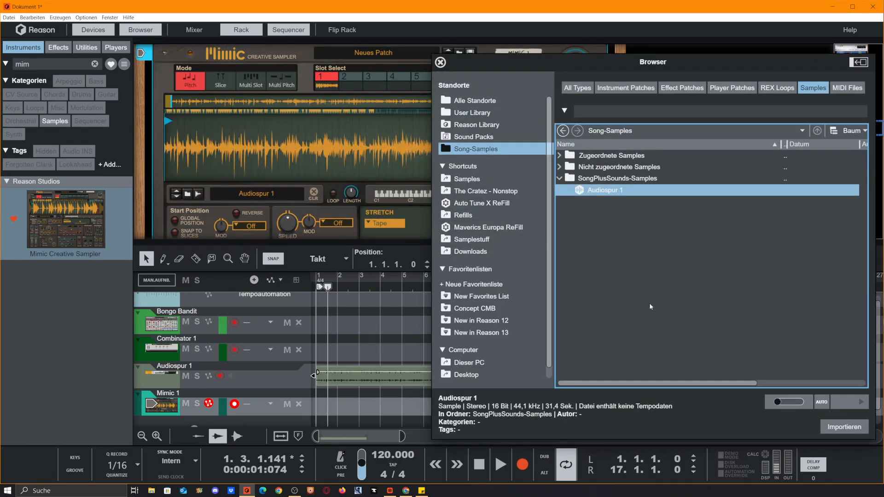
pyautogui.click(440, 63)
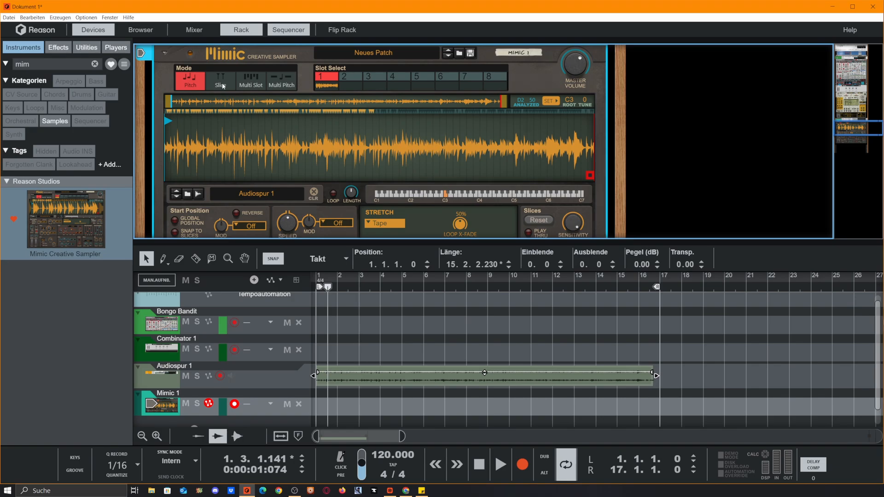
pyautogui.click(221, 86)
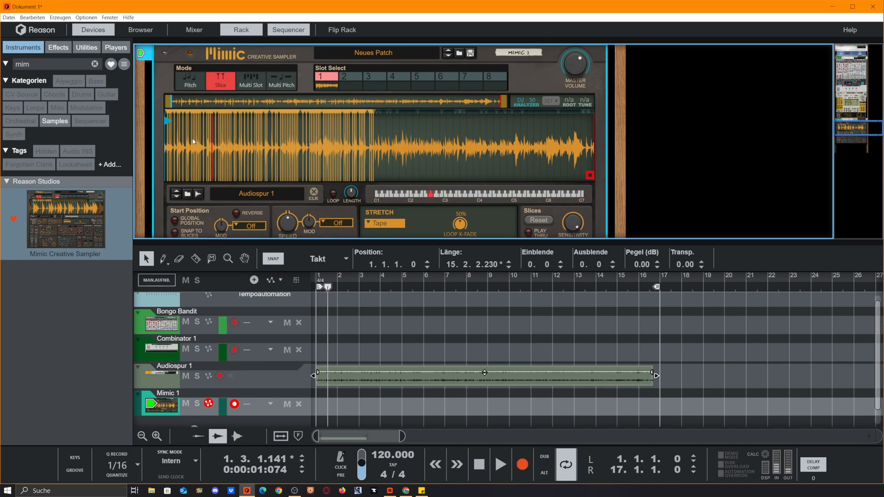
# Step: Normalize the Audiospur 1 sample in the sample editor, save it, and raise Mimic's Master Volume to 7.0 dB
pyautogui.click(187, 195)
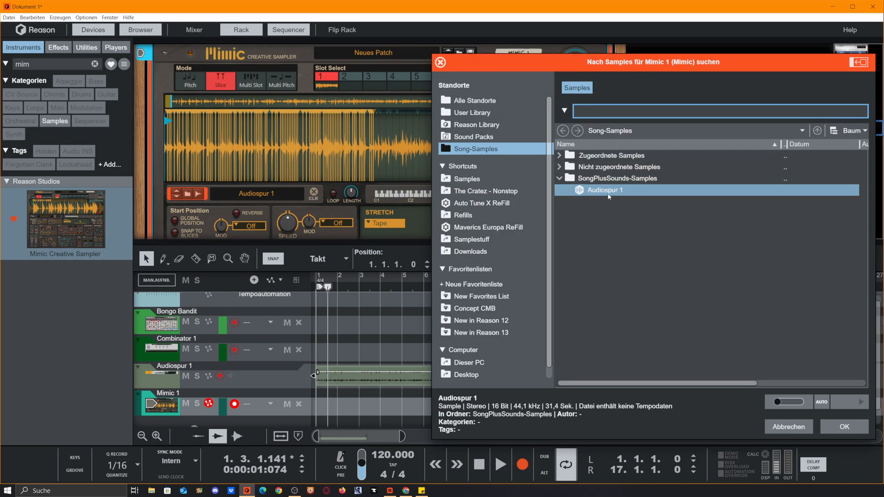
pyautogui.rightClick(602, 193)
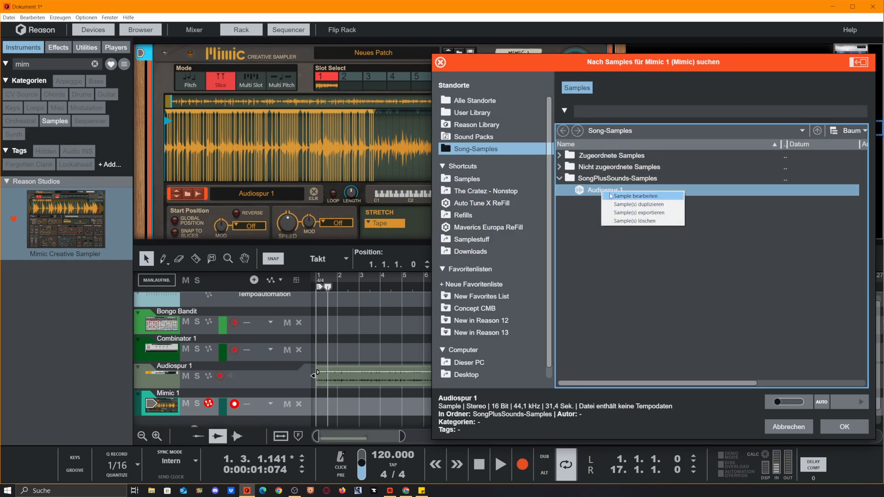
pyautogui.click(608, 196)
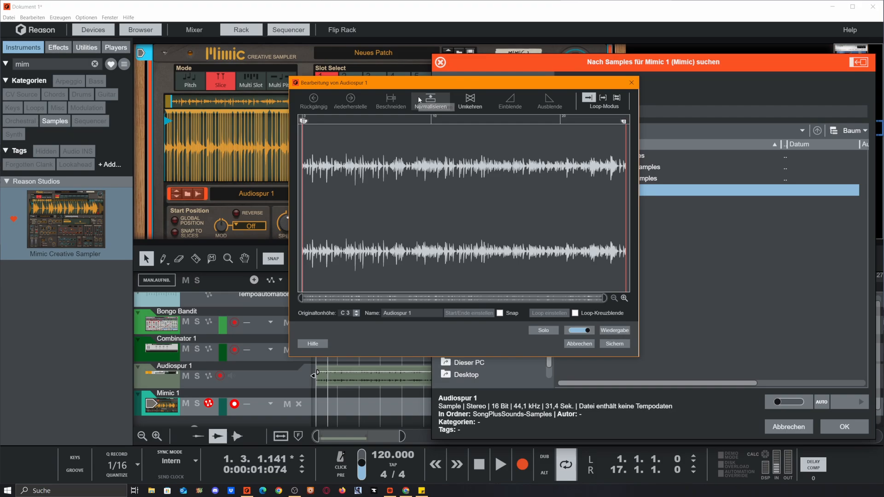
pyautogui.click(441, 95)
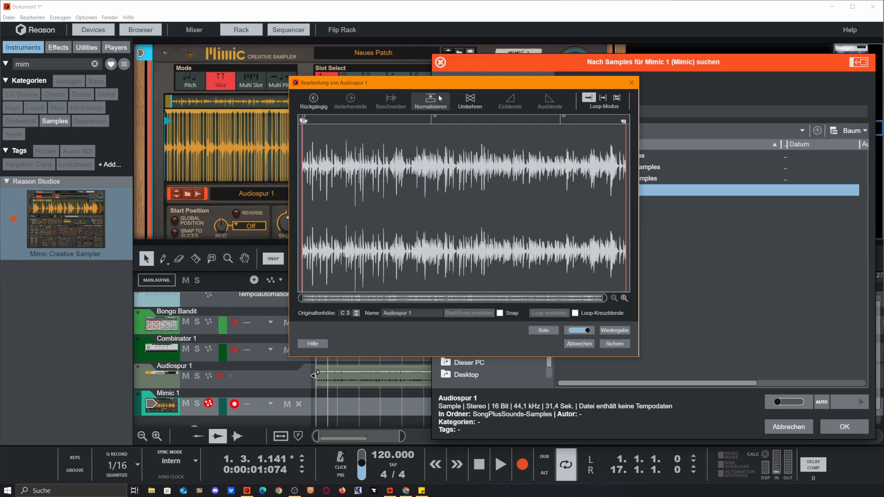
pyautogui.click(616, 344)
pyautogui.press('Return')
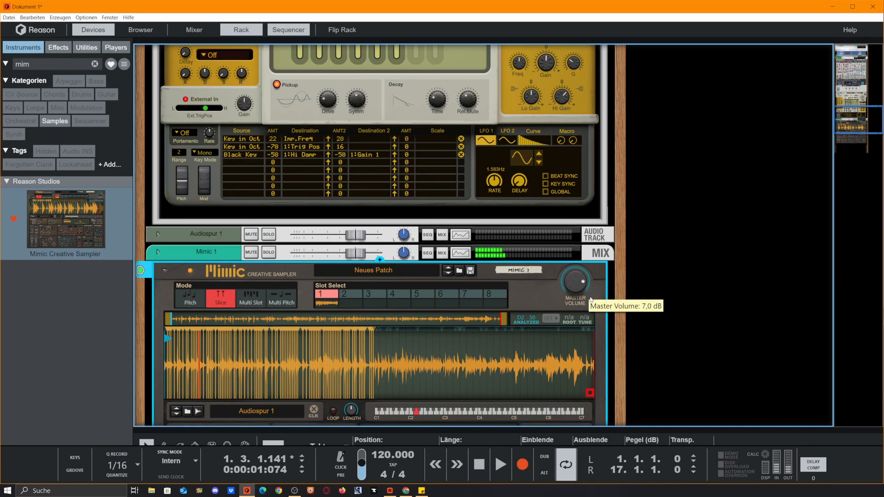
pyautogui.scroll(-3, 553, 284)
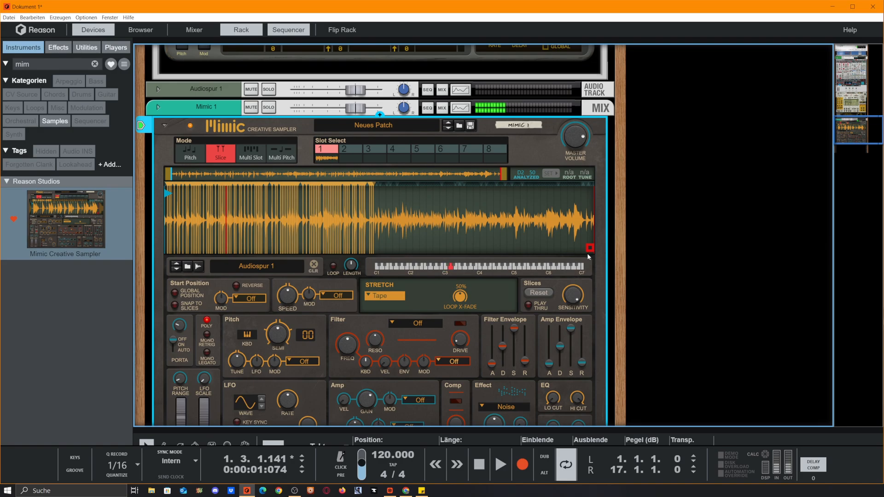
pyautogui.scroll(1, 476, 252)
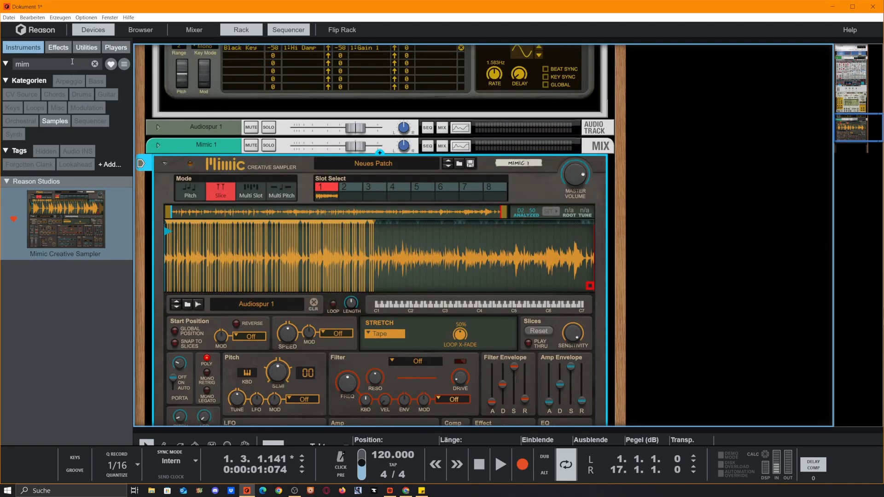
# Step: Insert an Arpeggio Lab player on the Mimic sampler
pyautogui.click(115, 47)
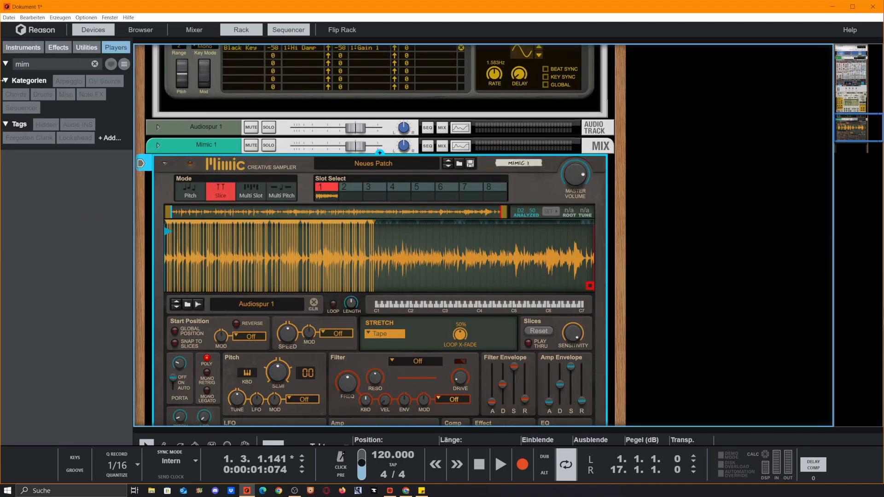
pyautogui.click(94, 64)
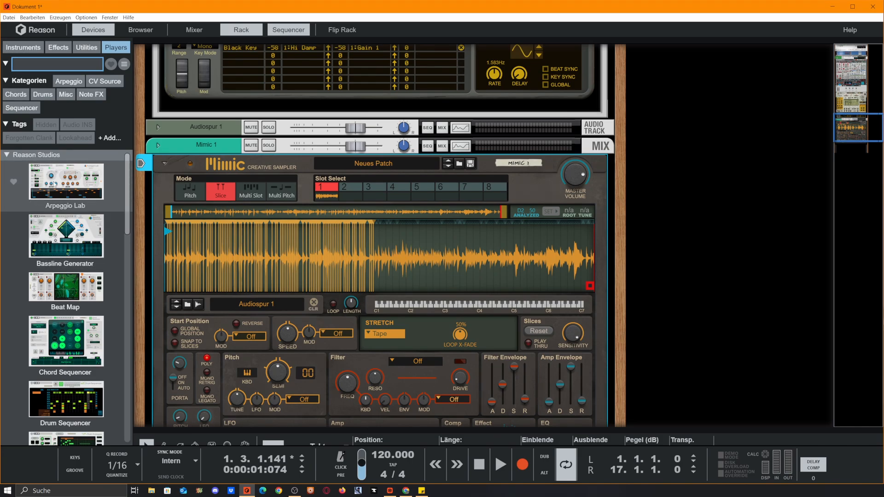
pyautogui.moveTo(54, 183); pyautogui.dragTo(330, 173)
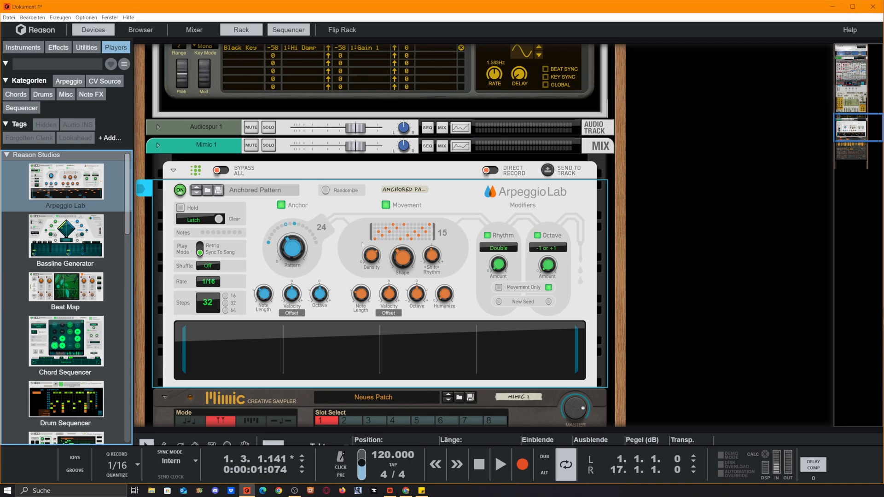
# Step: Mute the recorded clip on Audiospur 1 in the sequencer and return to the rack
pyautogui.scroll(-1, 368, 221)
pyautogui.press('F7')
pyautogui.click(423, 194)
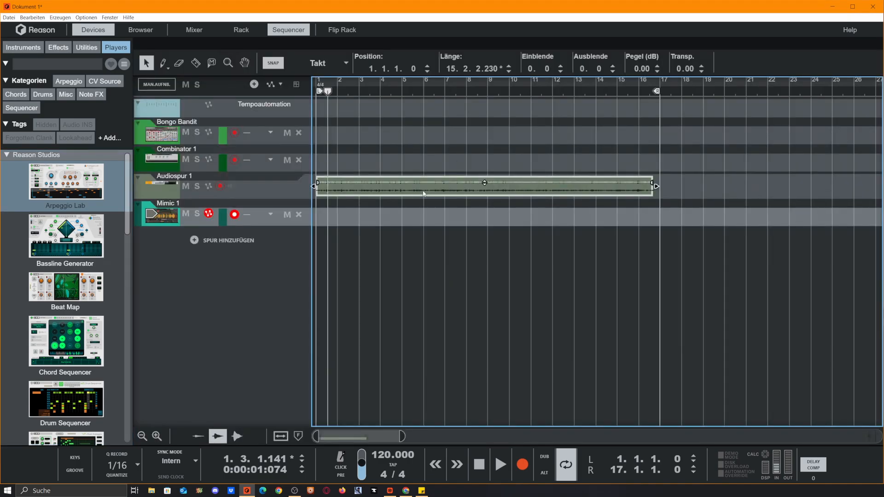
pyautogui.press('m')
pyautogui.press('F6')
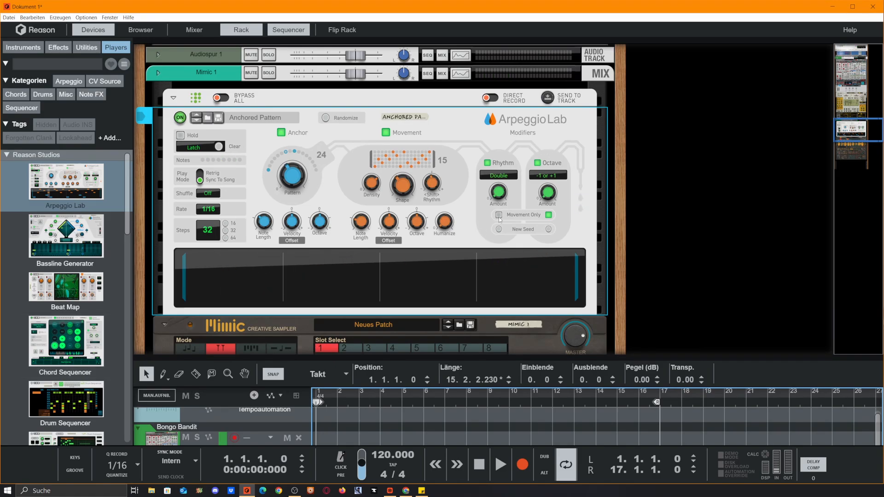
# Step: Try Arpeggio Lab with Anchor pattern 19 and Movement shape 8, and delete the player from the rack
pyautogui.scroll(-3, 274, 206)
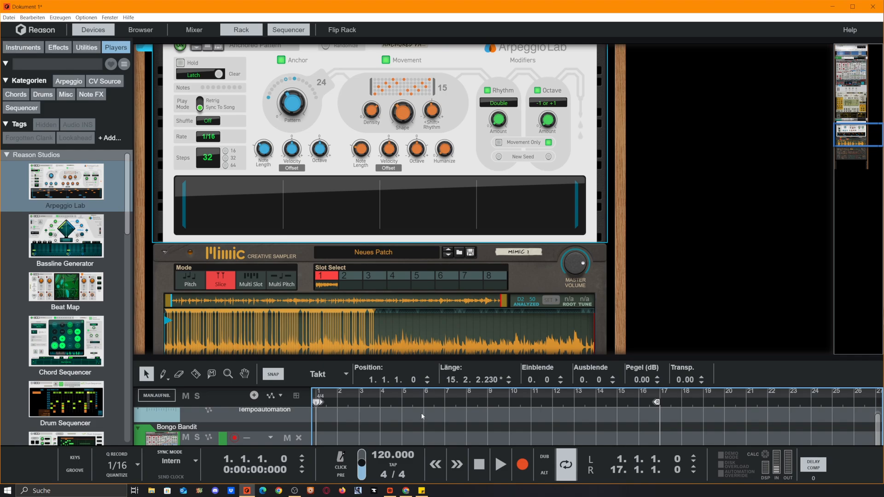
pyautogui.press('F7')
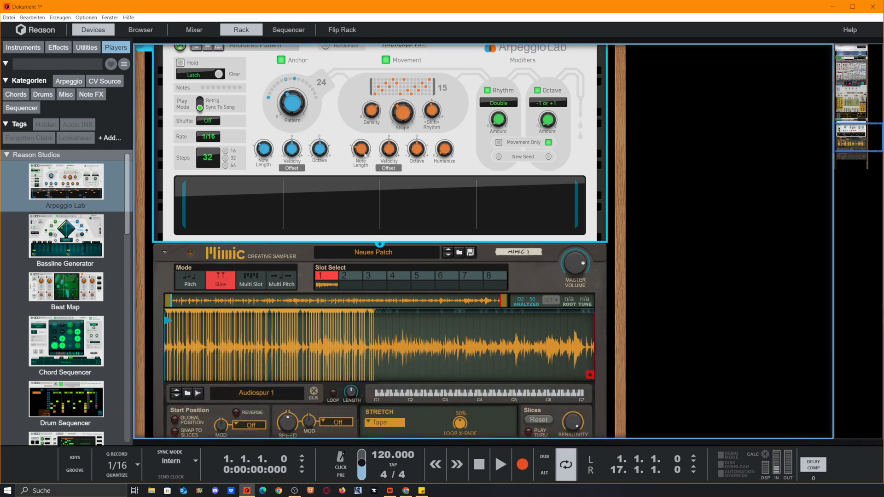
pyautogui.moveTo(375, 115); pyautogui.dragTo(380, 143)
pyautogui.scroll(3, 498, 157)
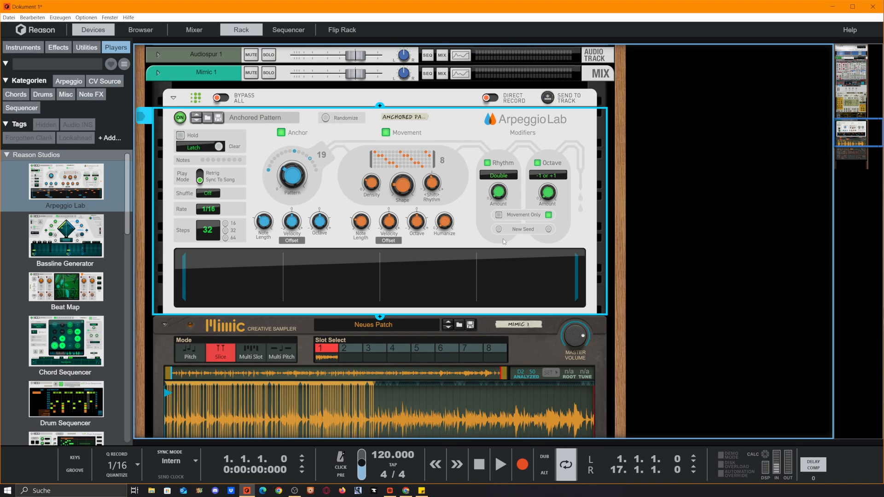
pyautogui.press('Delete')
pyautogui.press('Return')
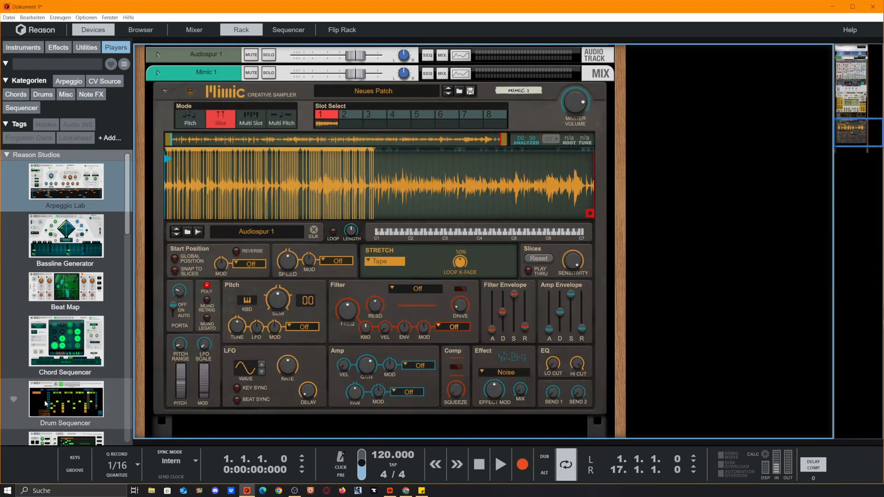
# Step: Insert a Drum Sequencer player on the Mimic sampler and run its default kick pattern
pyautogui.moveTo(45, 404)
pyautogui.mouseDown()
pyautogui.moveTo(461, 96)
pyautogui.moveTo(488, 103)
pyautogui.mouseUp()
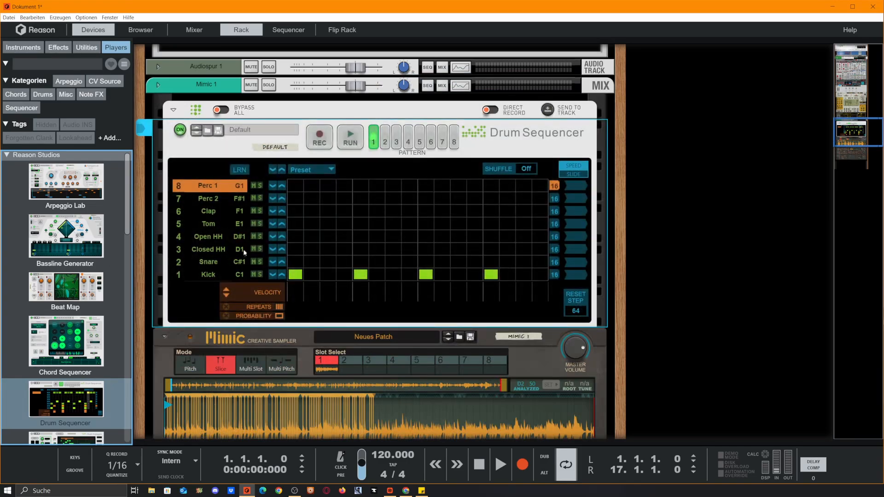
pyautogui.click(355, 142)
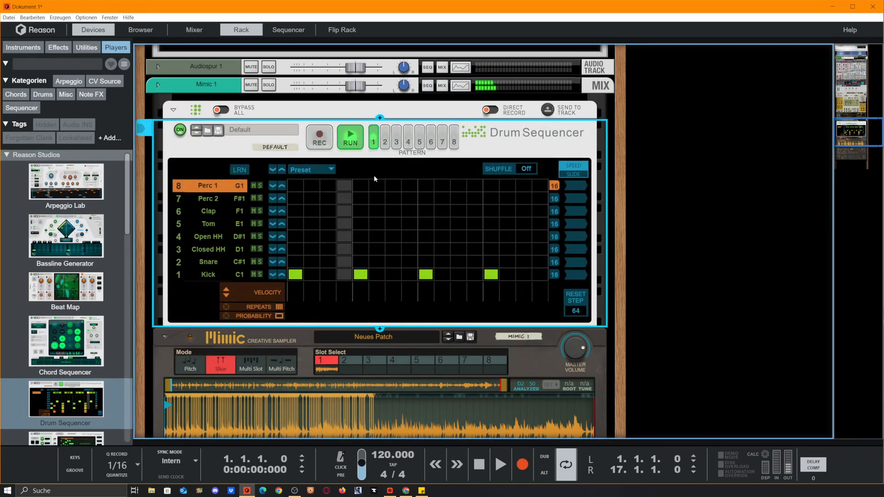
# Step: Program Tom hits on steps 10 and 16, Clap on 15 and Perc 1 on 8, with Perc 1 at 11 steps and x 0.25 speed
pyautogui.click(443, 224)
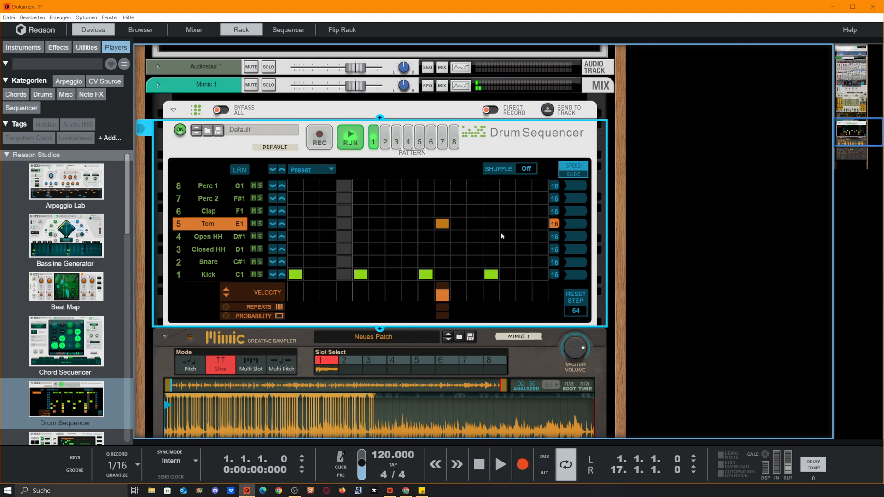
pyautogui.click(527, 214)
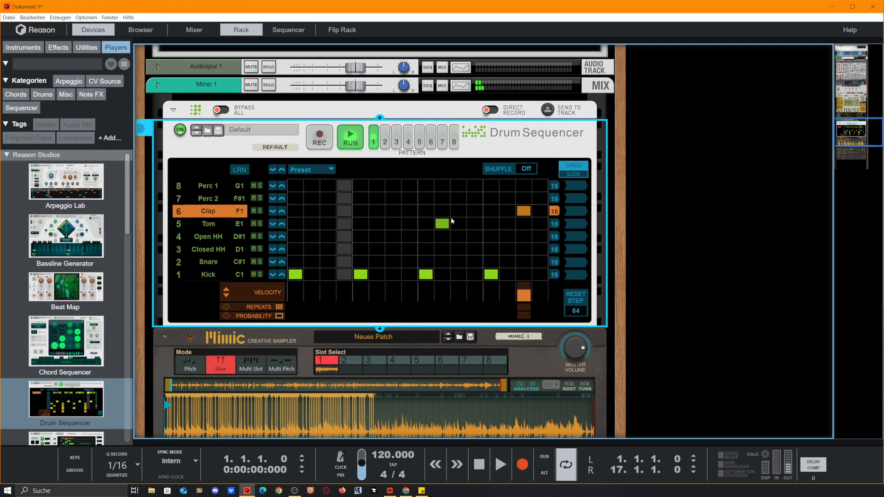
pyautogui.click(539, 262)
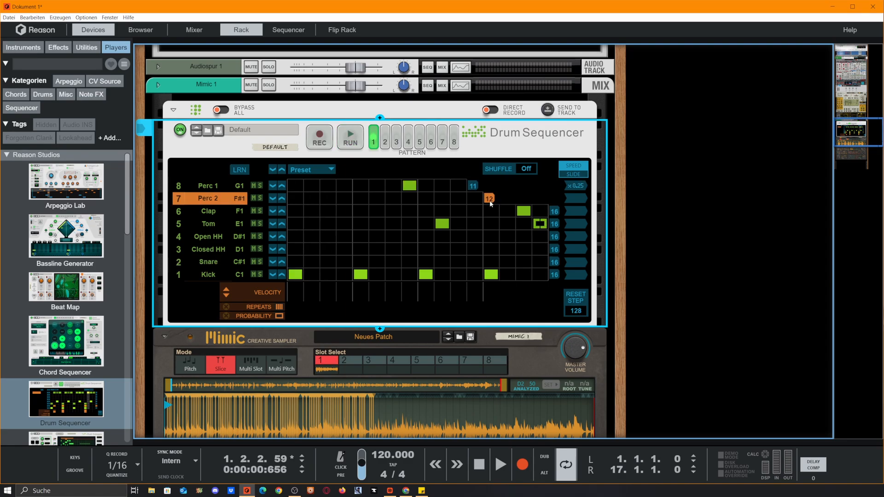
# Step: Set the Perc 2 lane to 9 steps running backward, with a hit on step 5 at 56% probability
pyautogui.moveTo(455, 198); pyautogui.dragTo(440, 198)
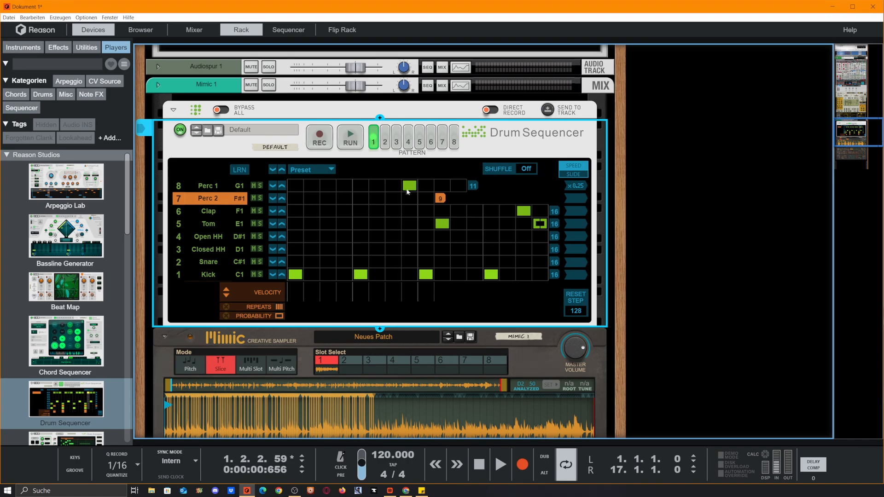
pyautogui.click(360, 198)
pyautogui.press('space')
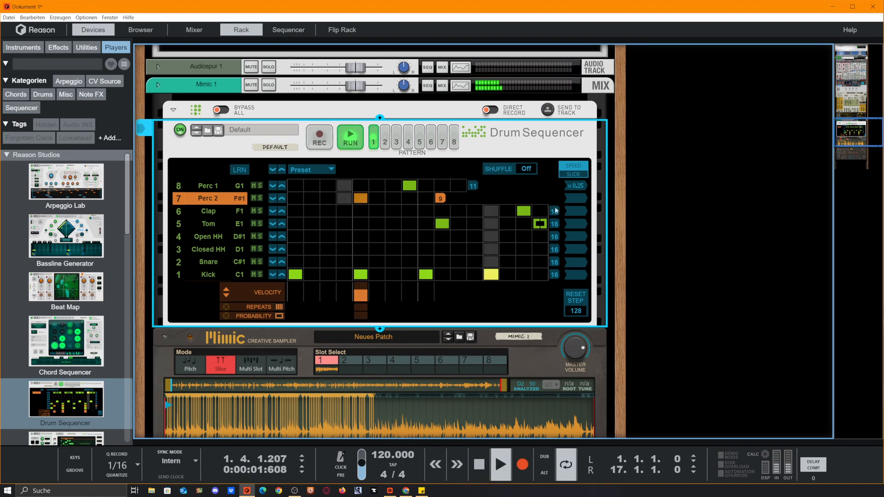
pyautogui.click(579, 198)
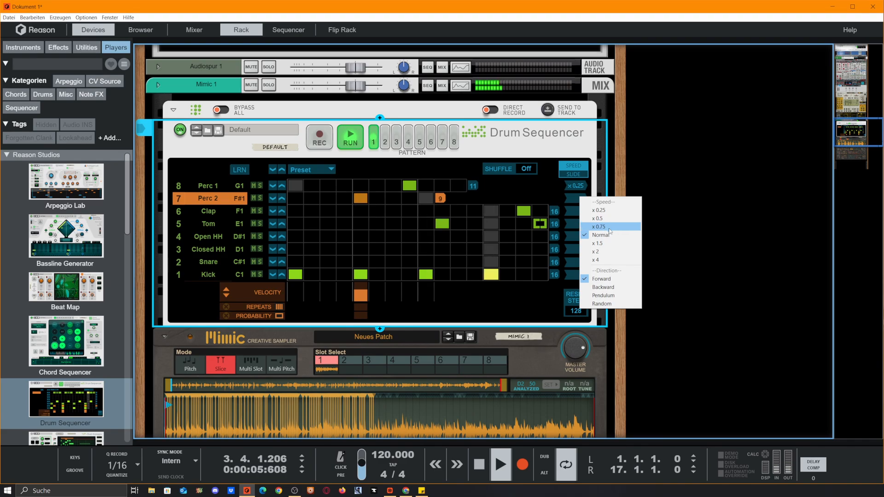
pyautogui.click(604, 287)
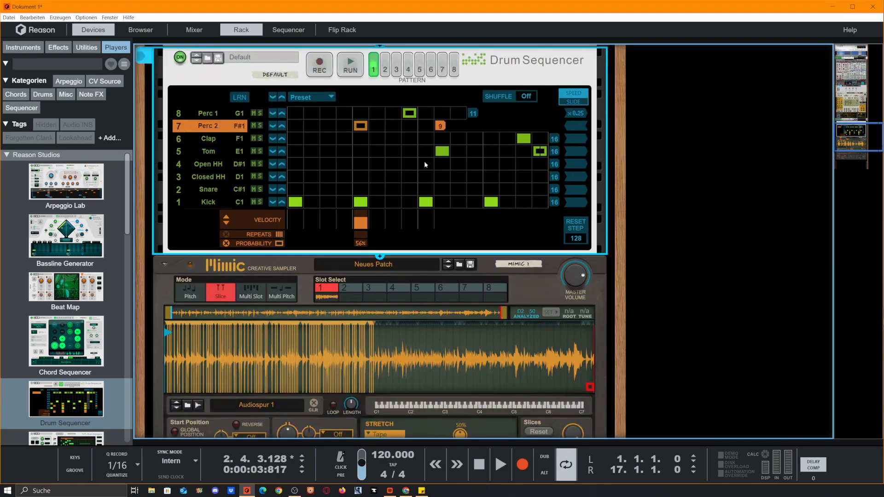
# Step: Insert a Kong Drum Designer below the Mimic sampler and open its kit patch browser
pyautogui.scroll(-1, 424, 164)
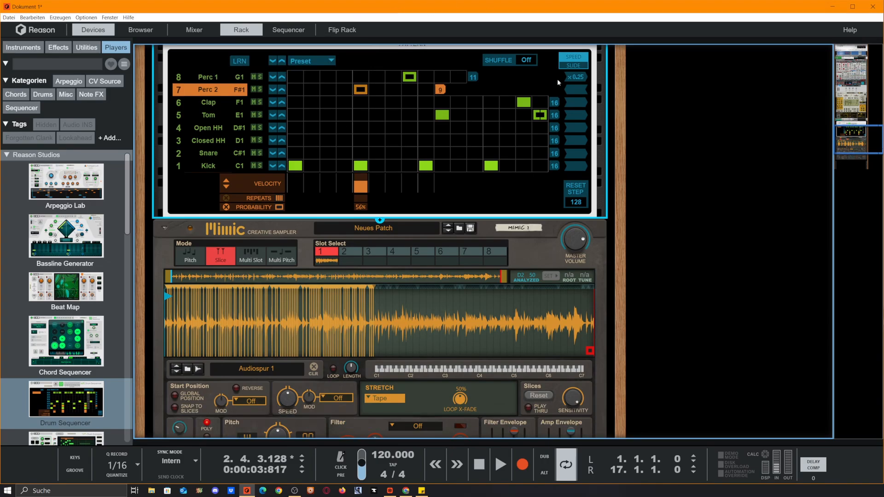
pyautogui.scroll(-6, 632, 137)
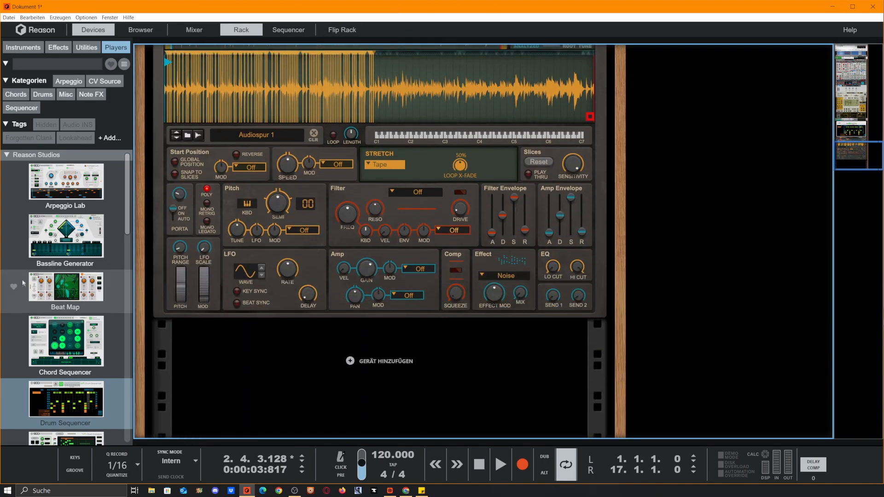
pyautogui.scroll(-3, 26, 278)
pyautogui.click(34, 50)
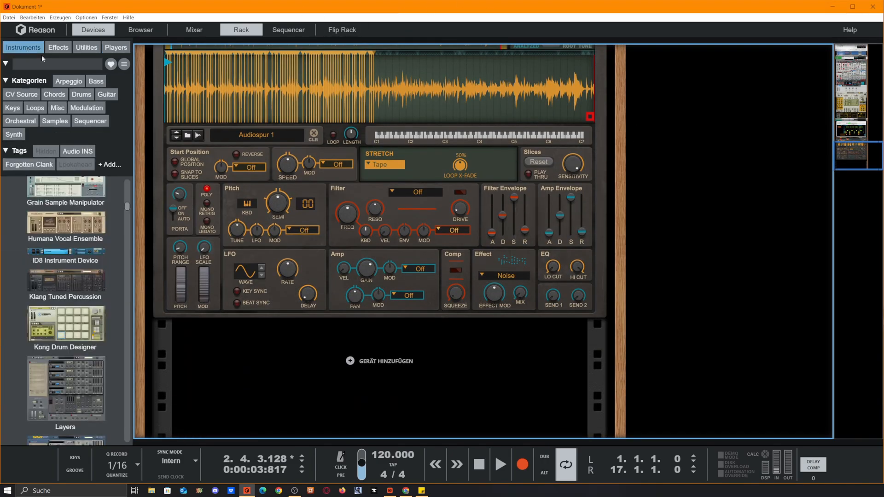
pyautogui.scroll(4, 93, 328)
pyautogui.scroll(-4, 93, 329)
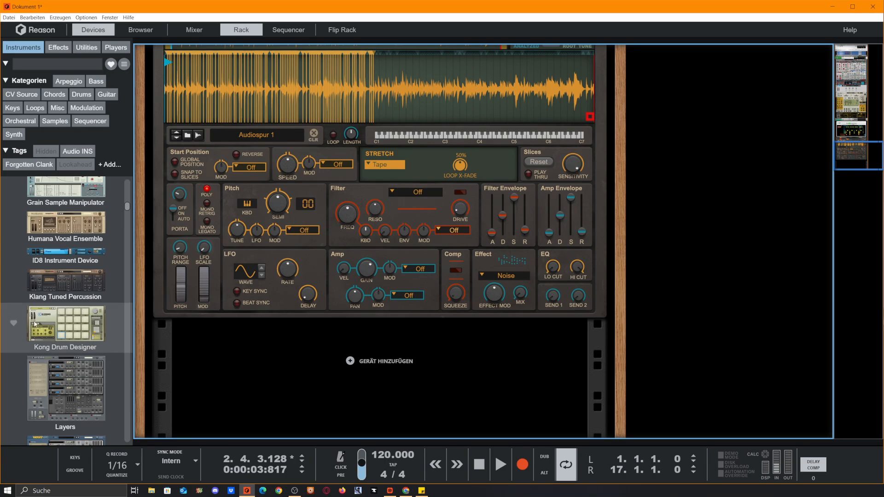
pyautogui.moveTo(34, 324); pyautogui.dragTo(415, 390)
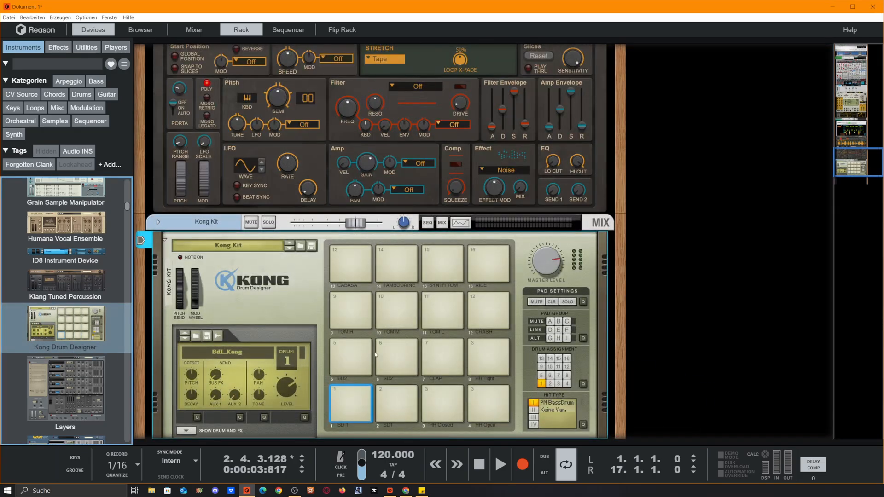
pyautogui.click(300, 246)
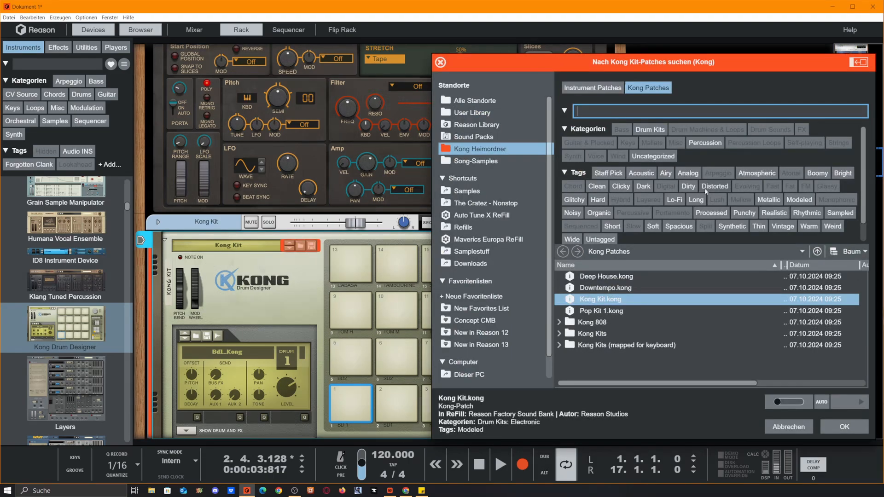
# Step: Load the Deep House kit from the House Kits folder into Kong and audition its first drum pad
pyautogui.click(559, 333)
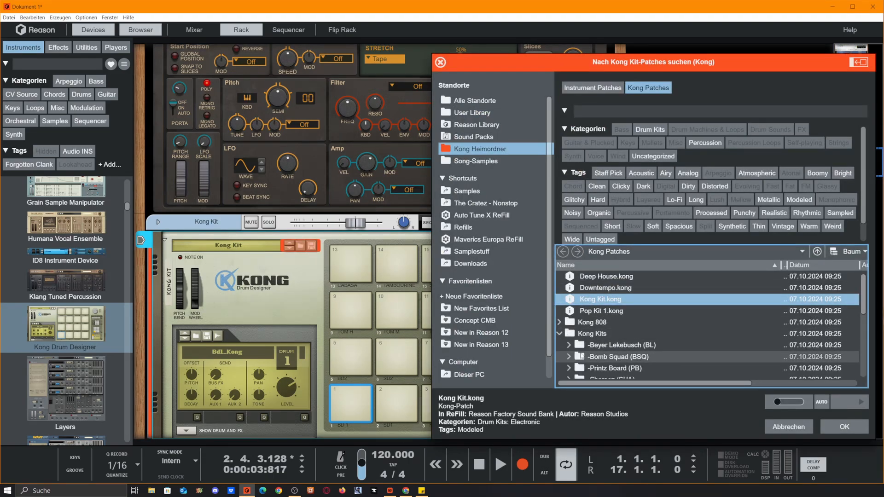
pyautogui.scroll(-5, 562, 331)
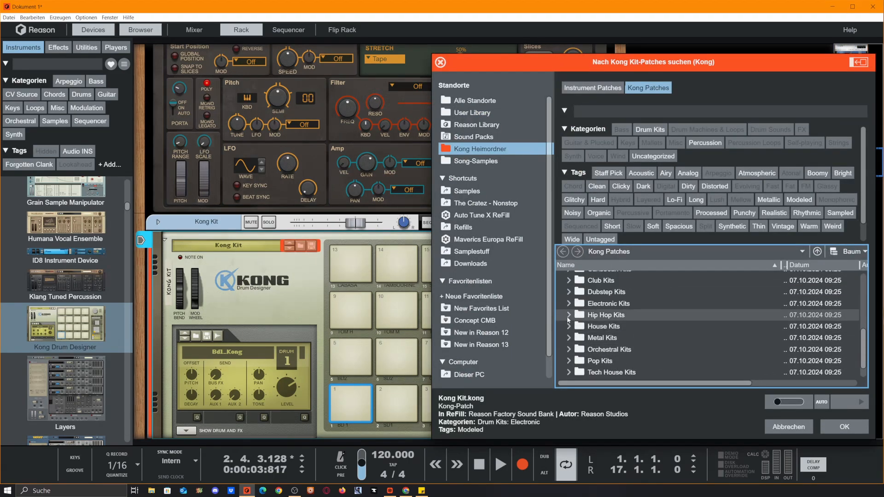
pyautogui.click(568, 326)
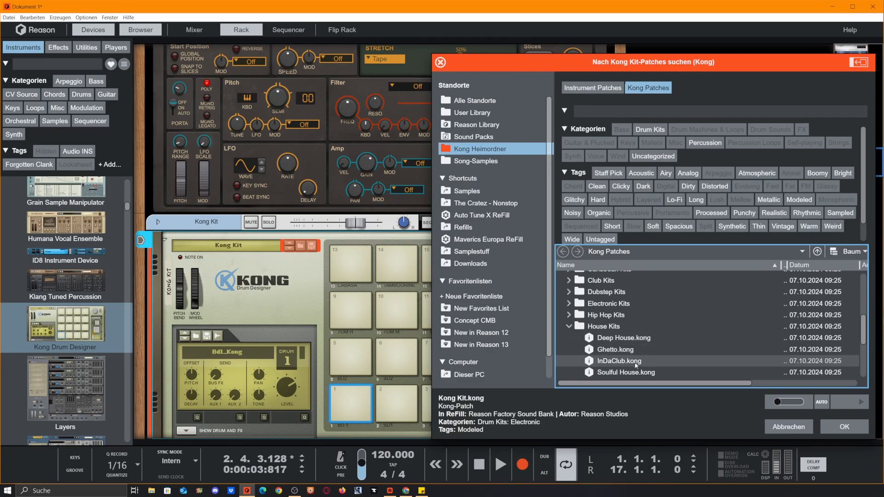
pyautogui.scroll(-1, 576, 361)
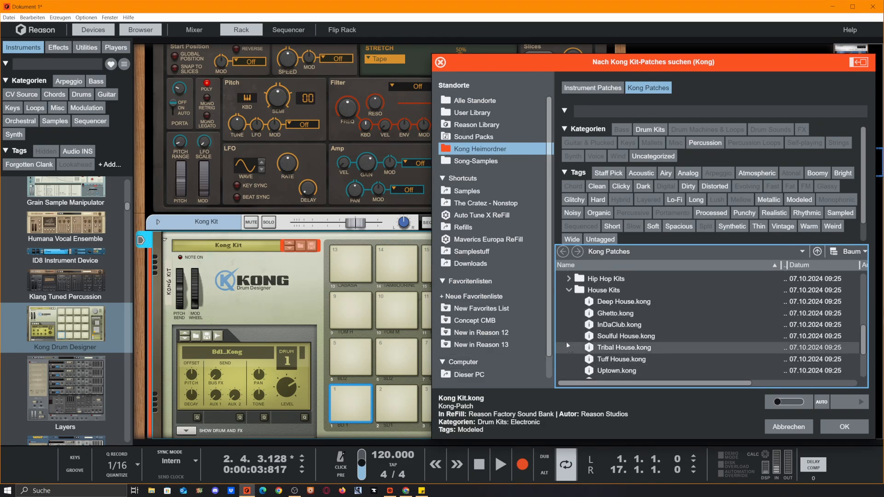
pyautogui.doubleClick(625, 302)
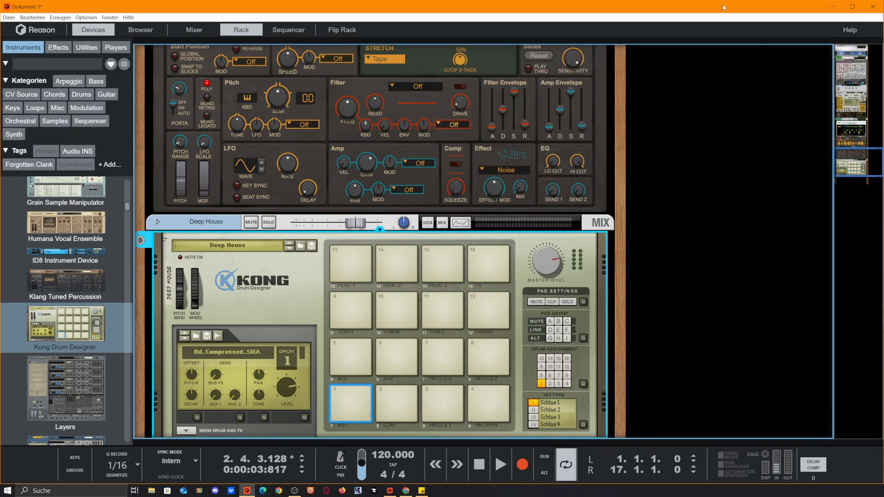
pyautogui.scroll(5, 464, 258)
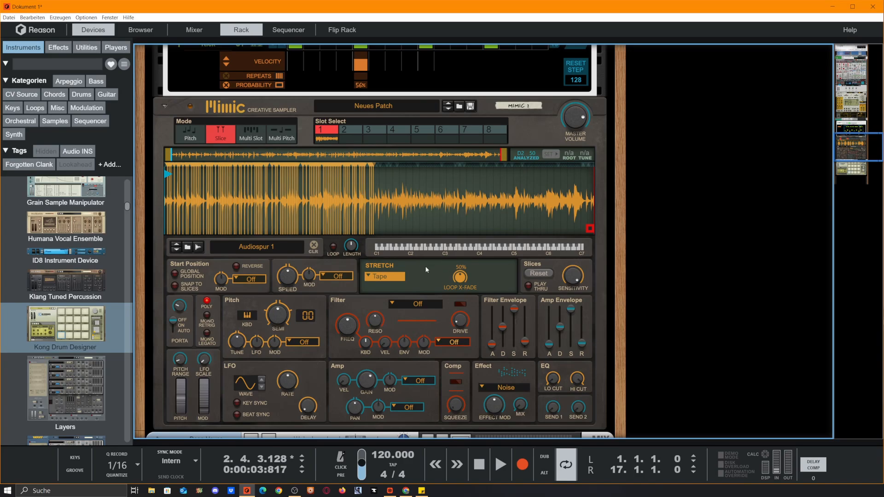
pyautogui.scroll(-5, 444, 261)
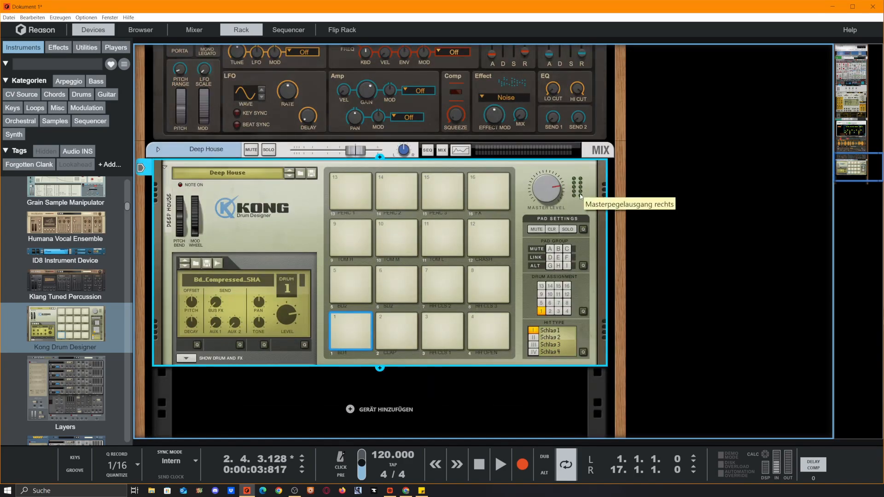
pyautogui.click(351, 322)
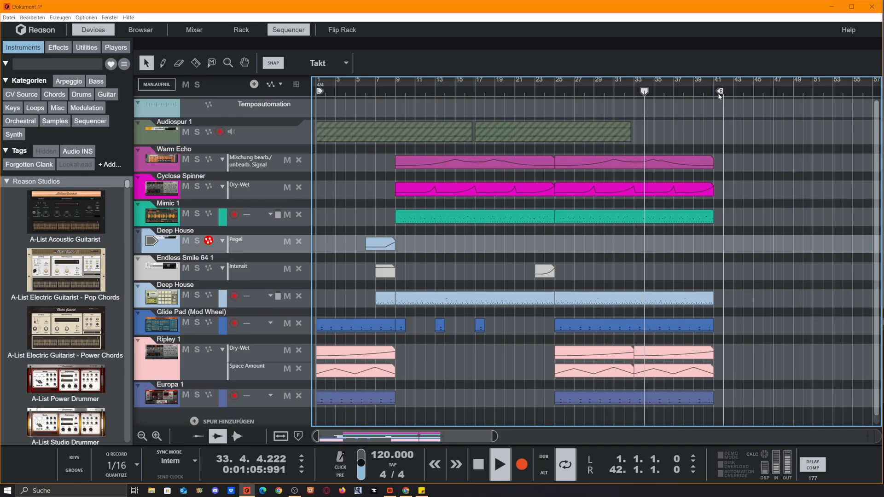
# Step: Move the right loop locator to the start of bar 44 in the arrangement
pyautogui.moveTo(720, 92); pyautogui.dragTo(741, 92)
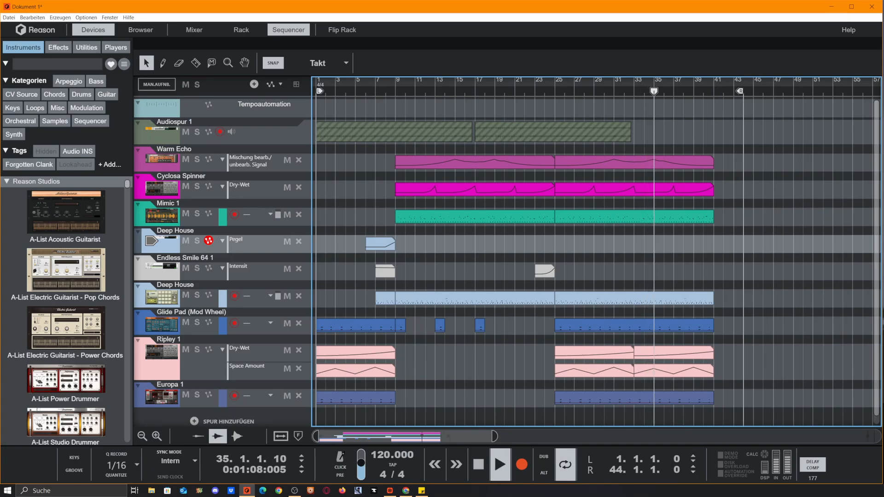